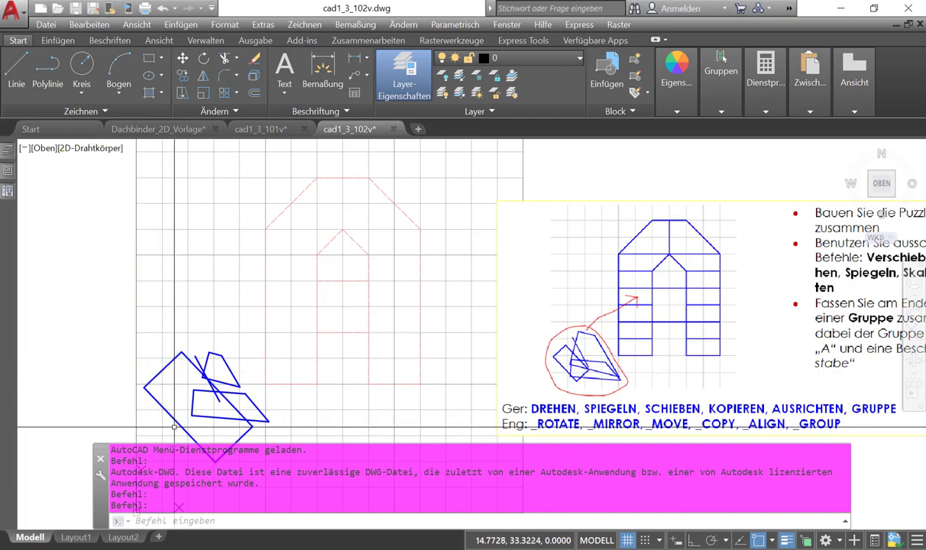
# Step: Check the OSNAP drop-down settings and window-select the large tilted square puzzle piece
pyautogui.click(161, 365)
pyautogui.click(155, 375)
pyautogui.click(153, 386)
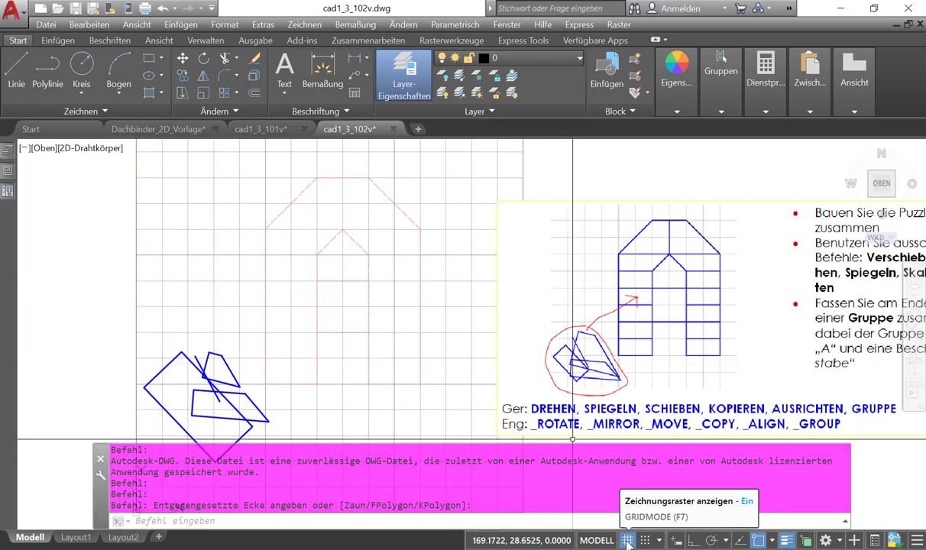
pyautogui.click(773, 540)
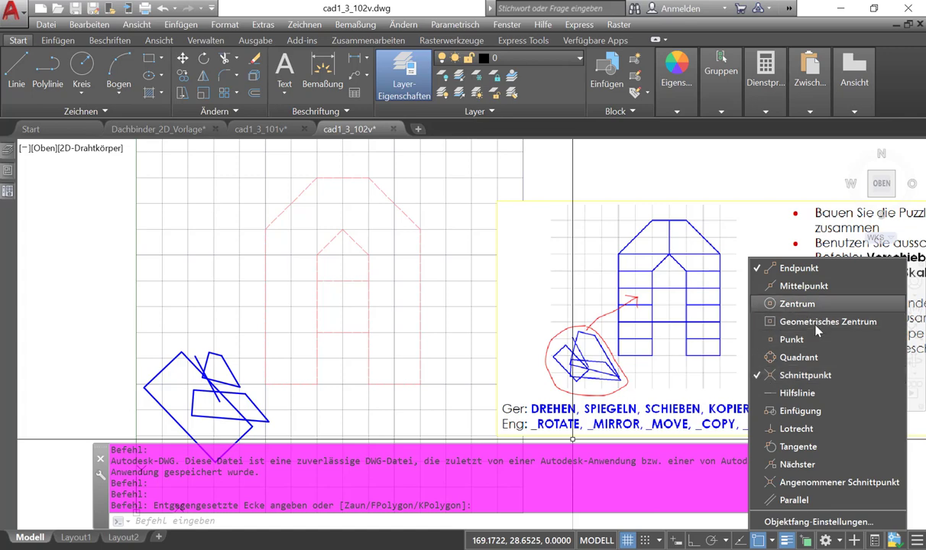
pyautogui.click(719, 178)
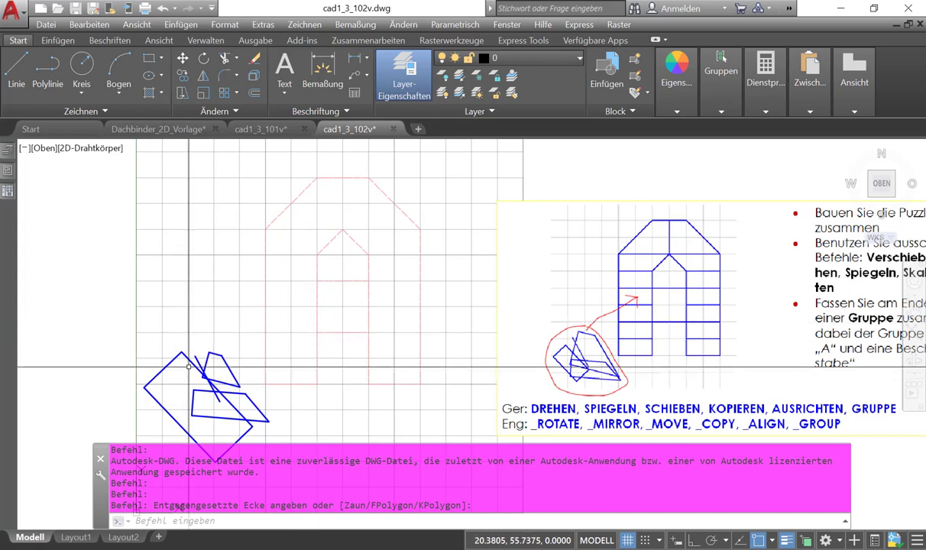
pyautogui.click(213, 426)
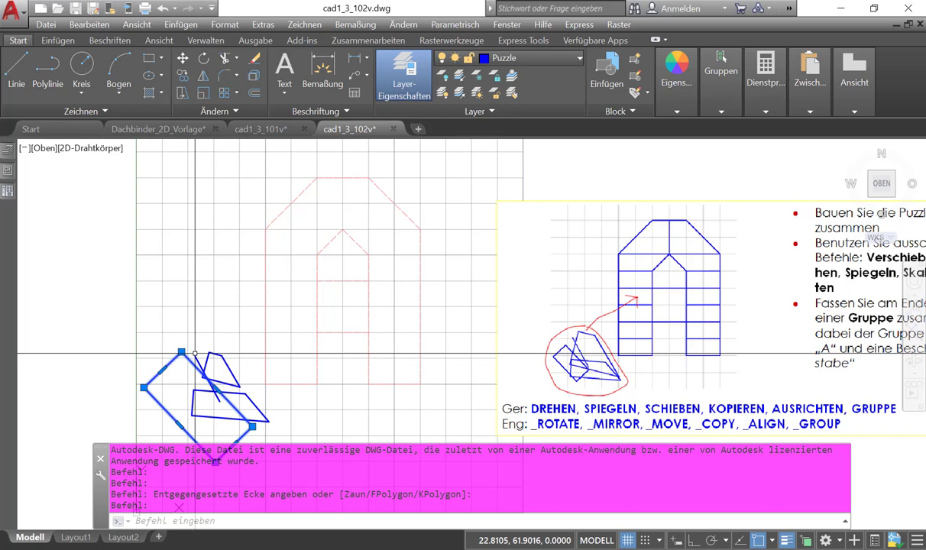
# Step: Align the tilted square with two point pairs and scaling into an upright rectangle at the left leg's base
pyautogui.click(229, 109)
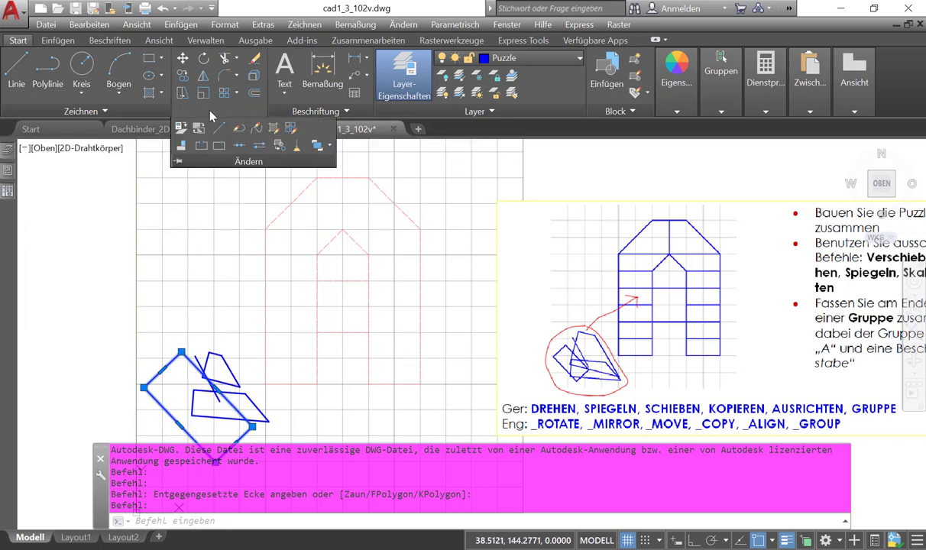
pyautogui.click(181, 146)
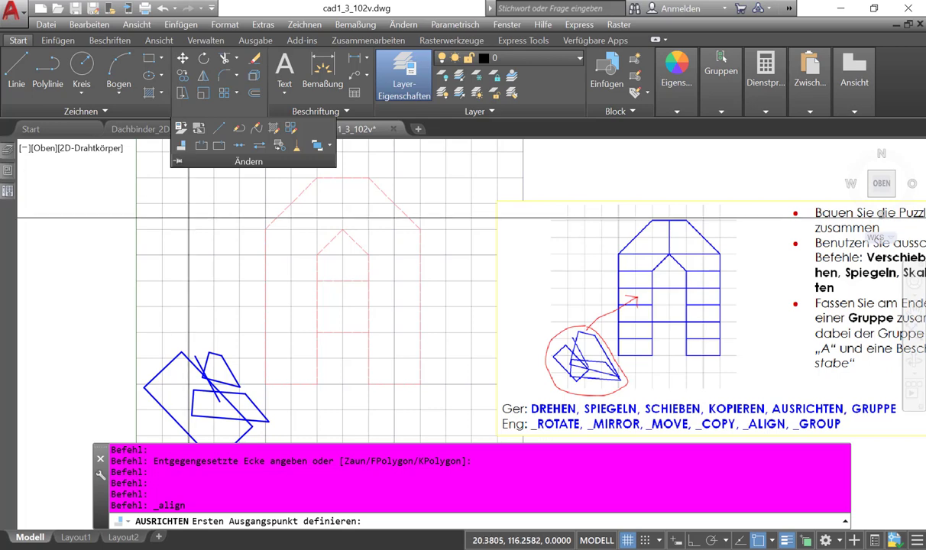
pyautogui.click(145, 387)
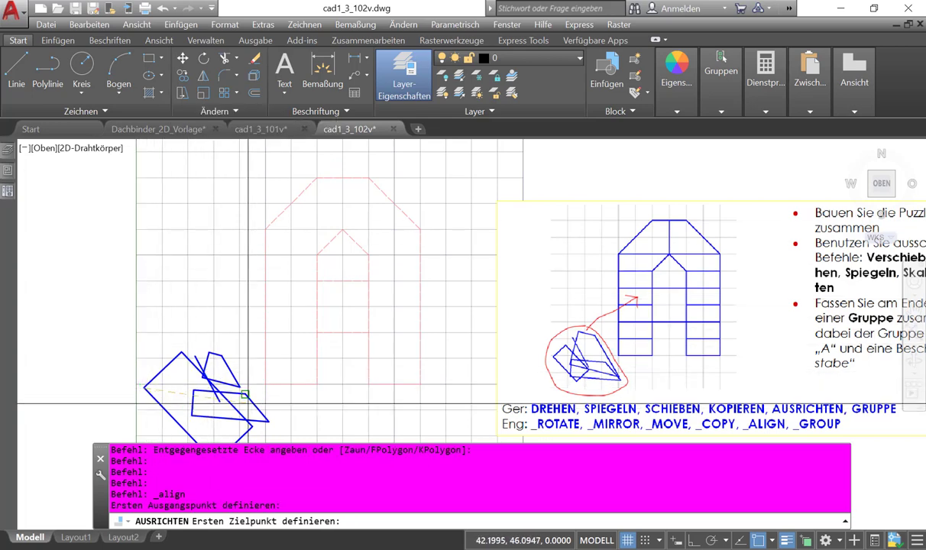
pyautogui.click(268, 382)
pyautogui.scroll(-2, 324, 354)
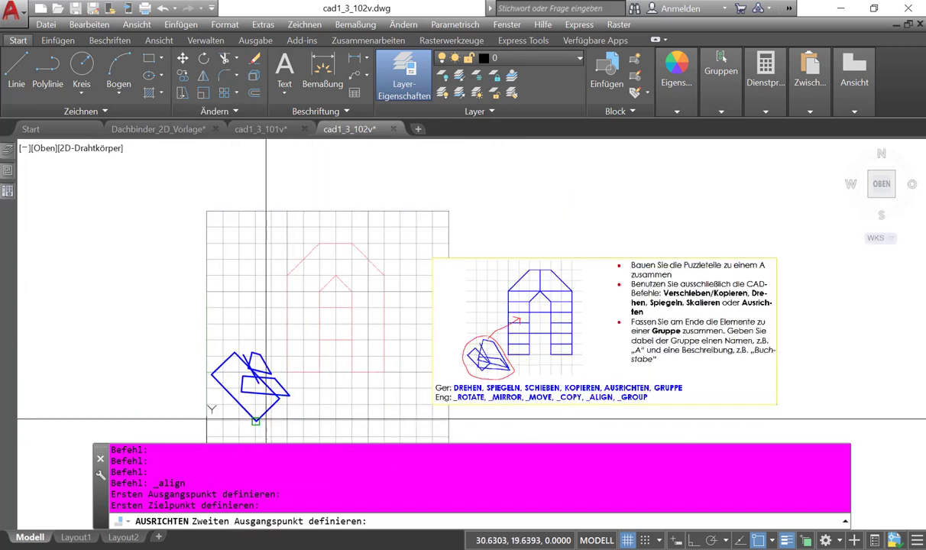
pyautogui.click(289, 395)
pyautogui.click(319, 372)
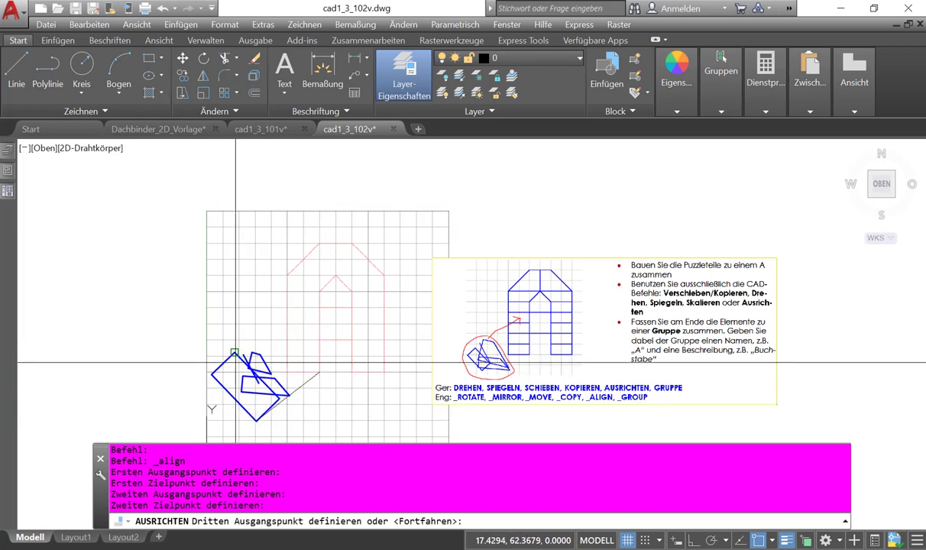
pyautogui.press('Return')
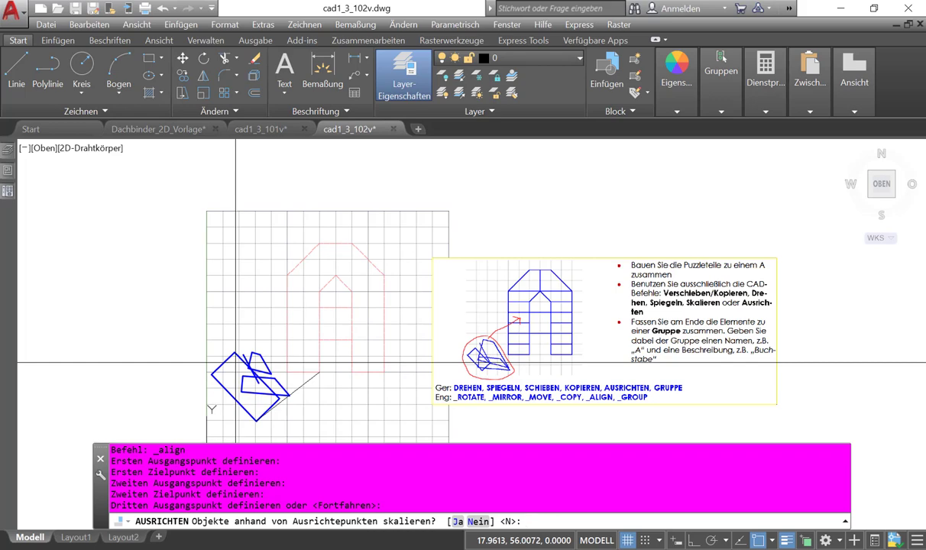
pyautogui.click(457, 521)
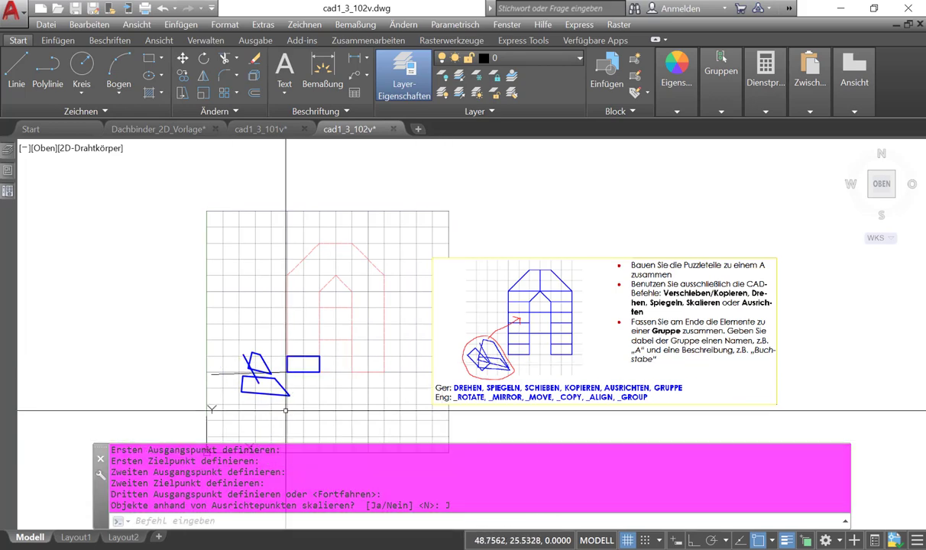
pyautogui.scroll(4, 269, 359)
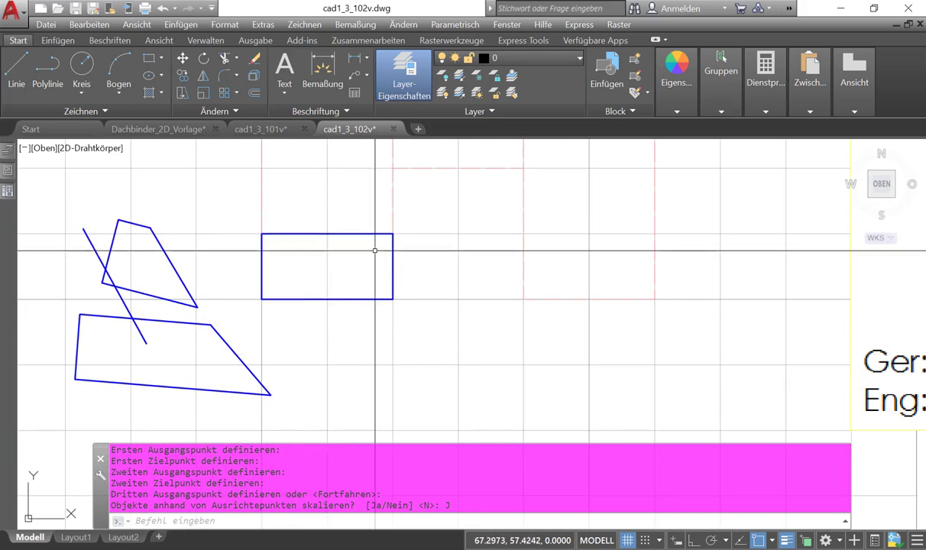
pyautogui.scroll(-4, 428, 382)
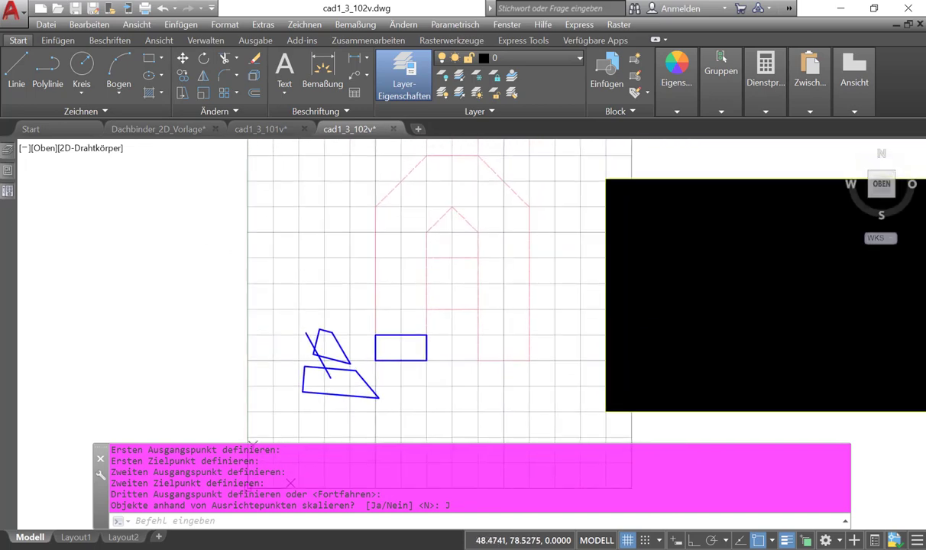
pyautogui.click(411, 360)
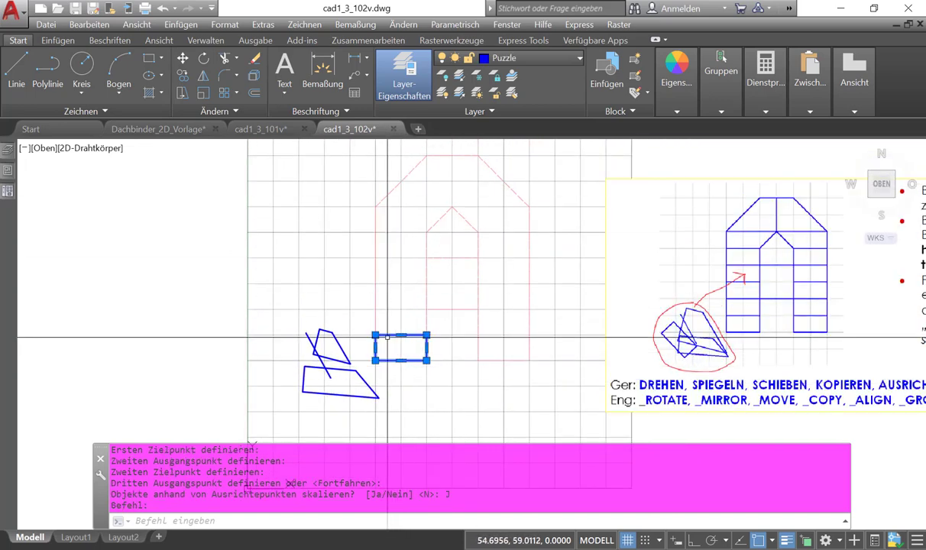
# Step: Copy the rectangle four times upward from its lower-left corner, stacking five blocks
pyautogui.click(183, 79)
pyautogui.click(375, 361)
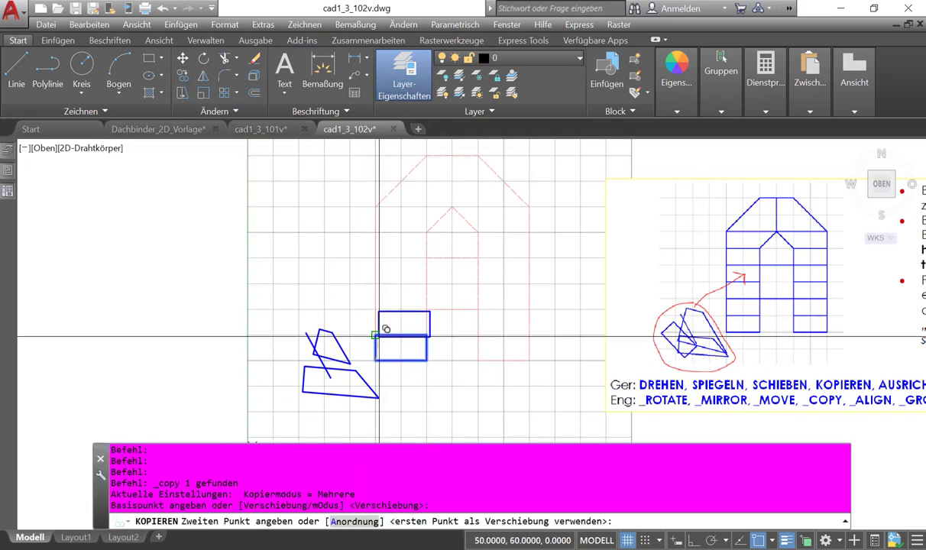
pyautogui.click(375, 336)
pyautogui.click(375, 310)
pyautogui.click(375, 284)
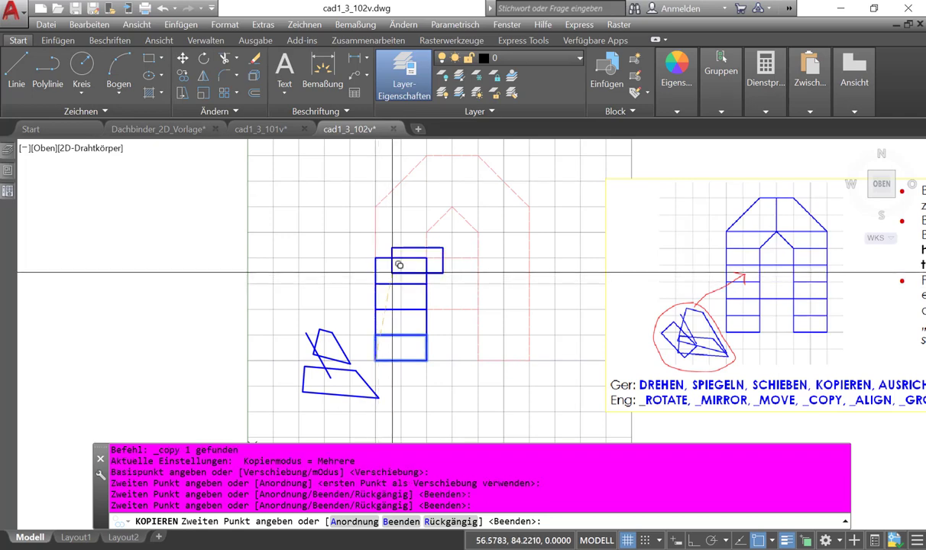
pyautogui.click(375, 258)
pyautogui.press('Escape')
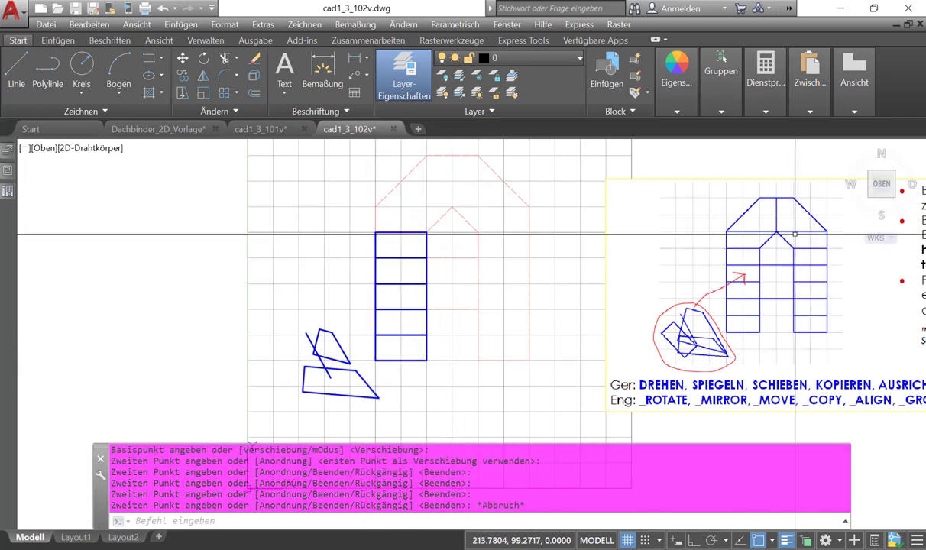
# Step: Align the lower quadrilateral onto the column's top using three source and three target points
pyautogui.click(348, 396)
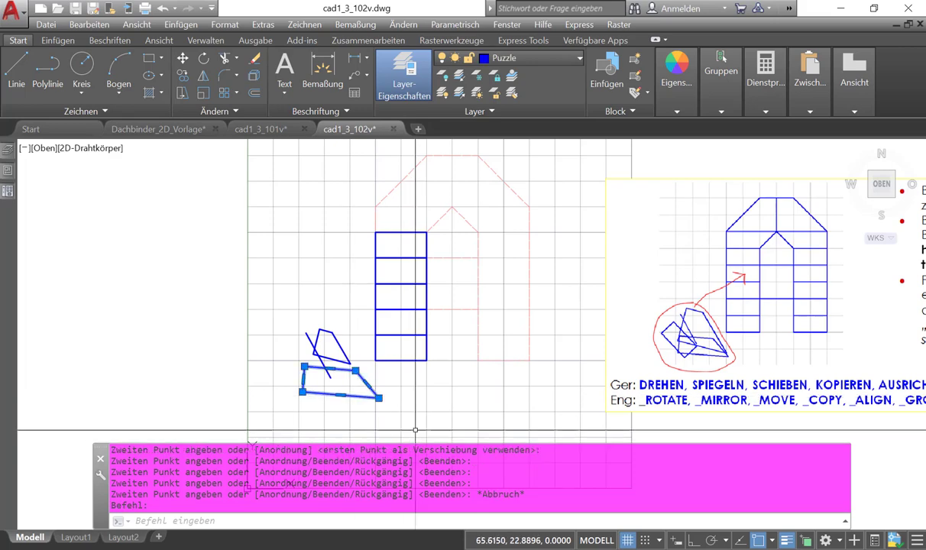
pyautogui.click(220, 107)
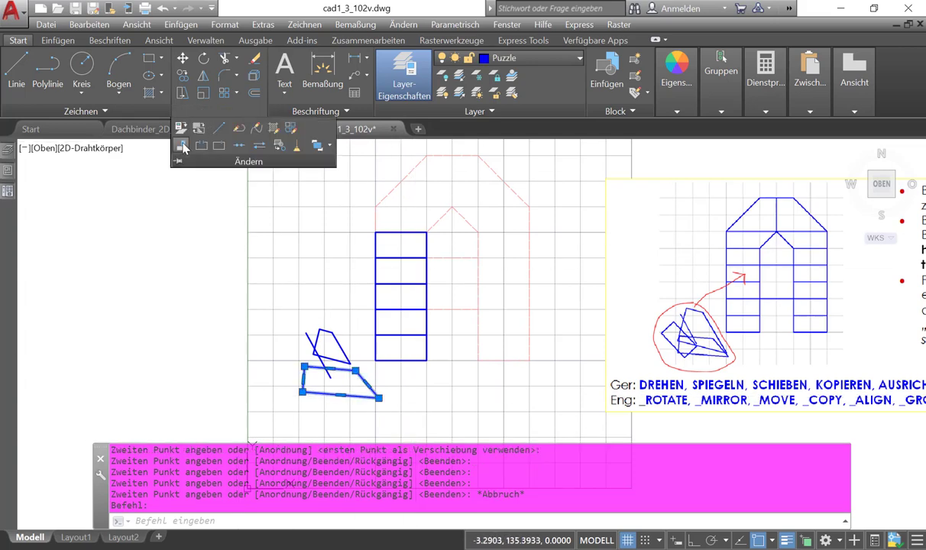
pyautogui.click(278, 145)
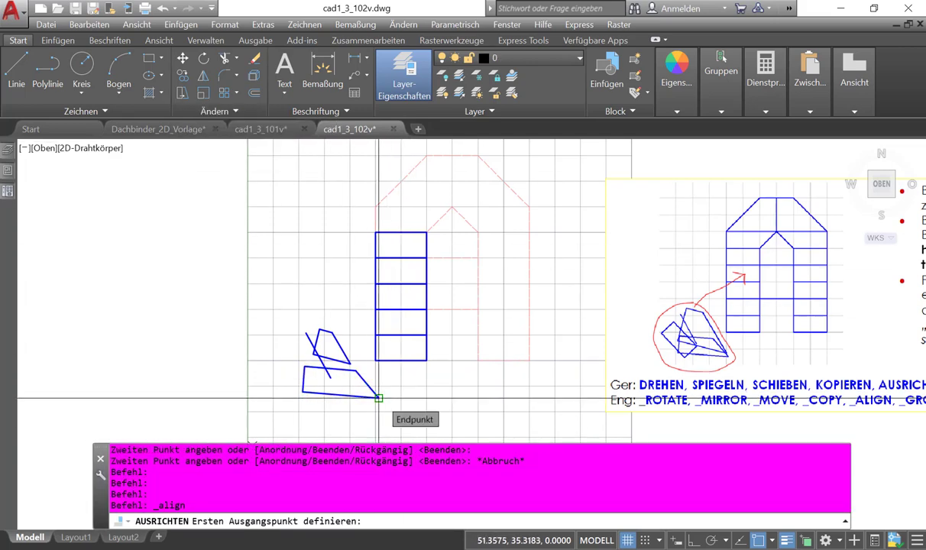
pyautogui.click(378, 398)
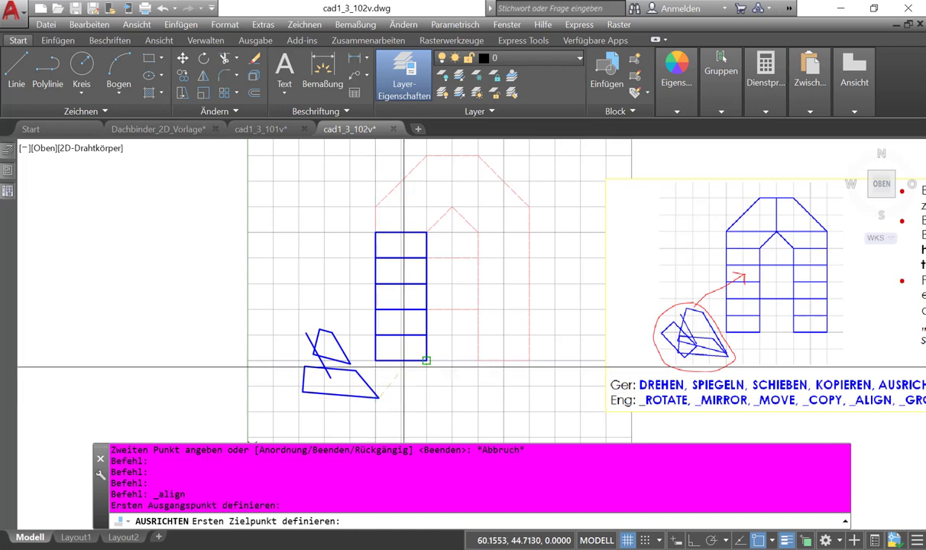
pyautogui.click(451, 206)
pyautogui.click(302, 392)
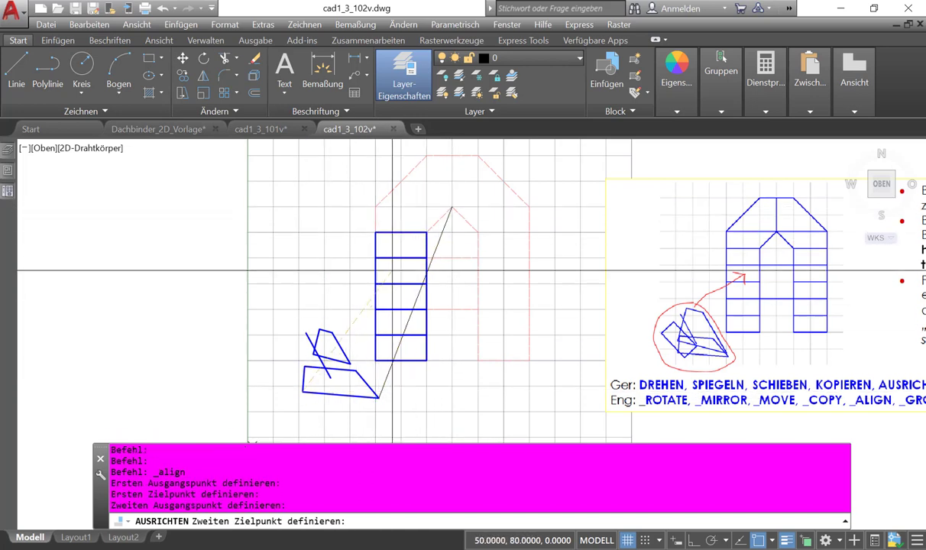
pyautogui.click(375, 206)
pyautogui.click(304, 366)
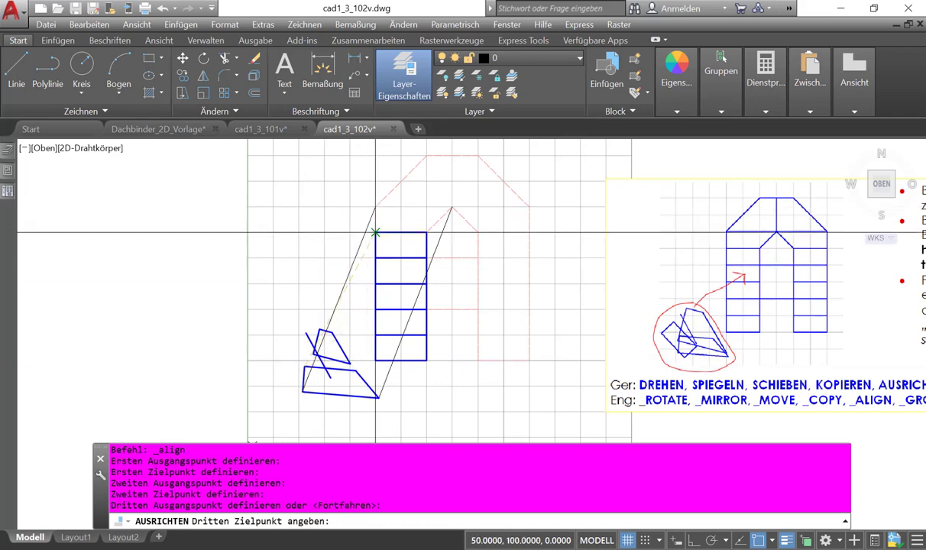
pyautogui.click(375, 232)
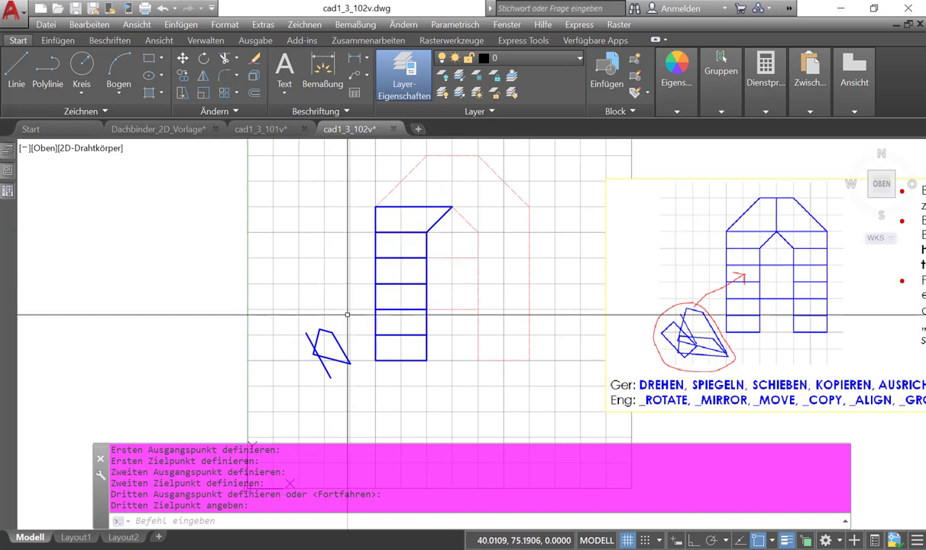
pyautogui.click(342, 351)
pyautogui.moveTo(350, 364)
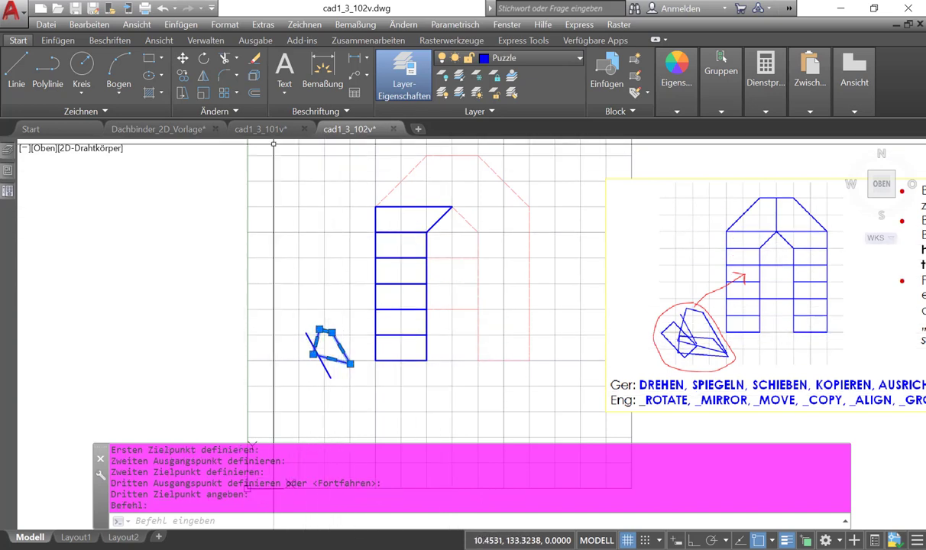
# Step: Align the small quadrilateral to the column's top corner with two point pairs, scaling it to fit
pyautogui.click(238, 113)
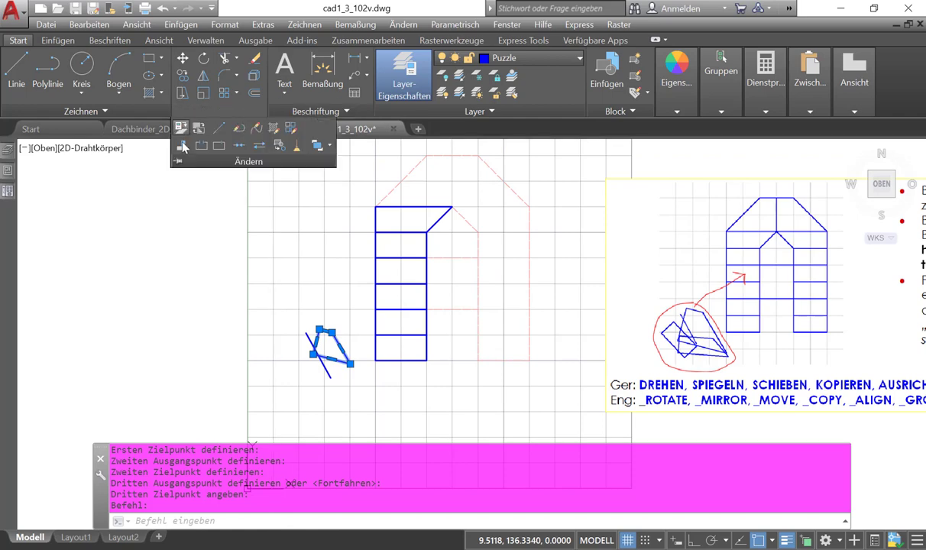
pyautogui.click(181, 146)
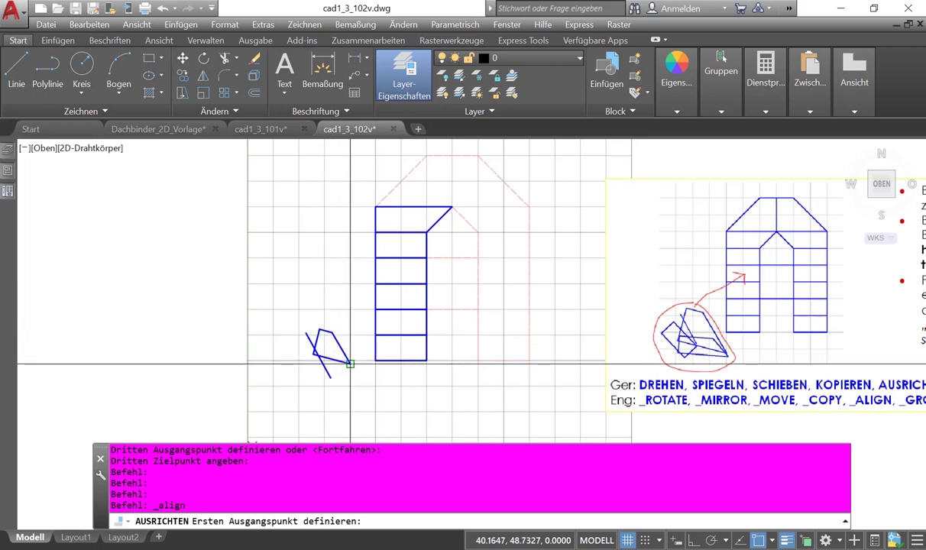
pyautogui.click(350, 364)
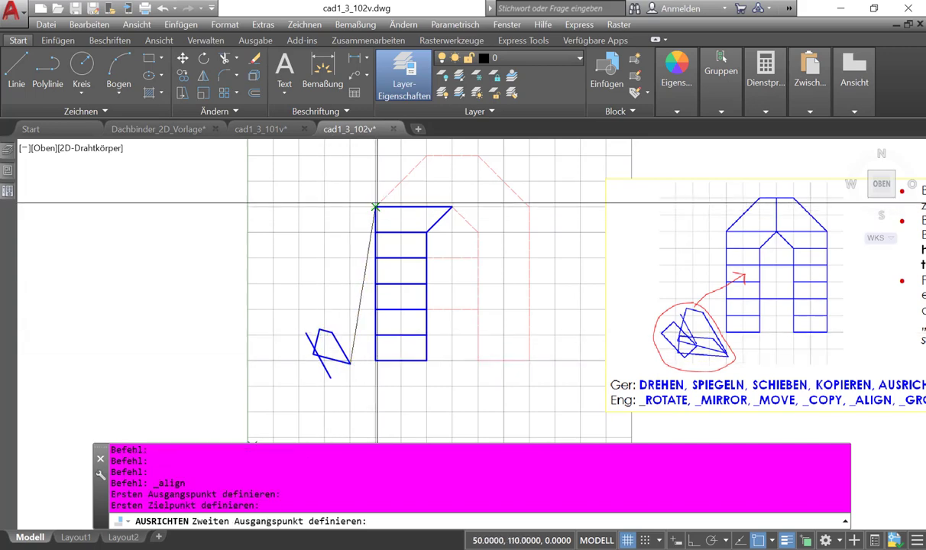
pyautogui.scroll(5, 359, 260)
pyautogui.scroll(1, 375, 251)
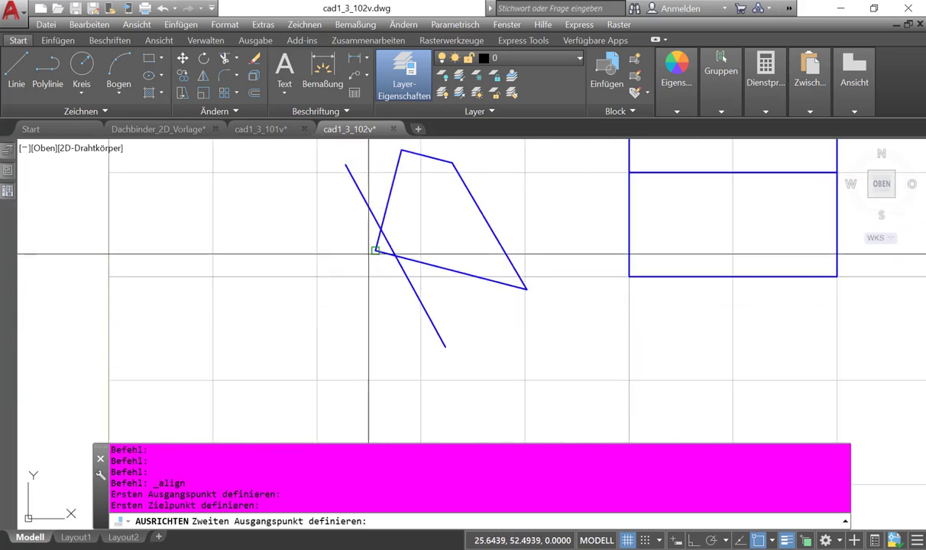
pyautogui.click(375, 251)
pyautogui.scroll(-4, 375, 256)
pyautogui.scroll(-2, 366, 267)
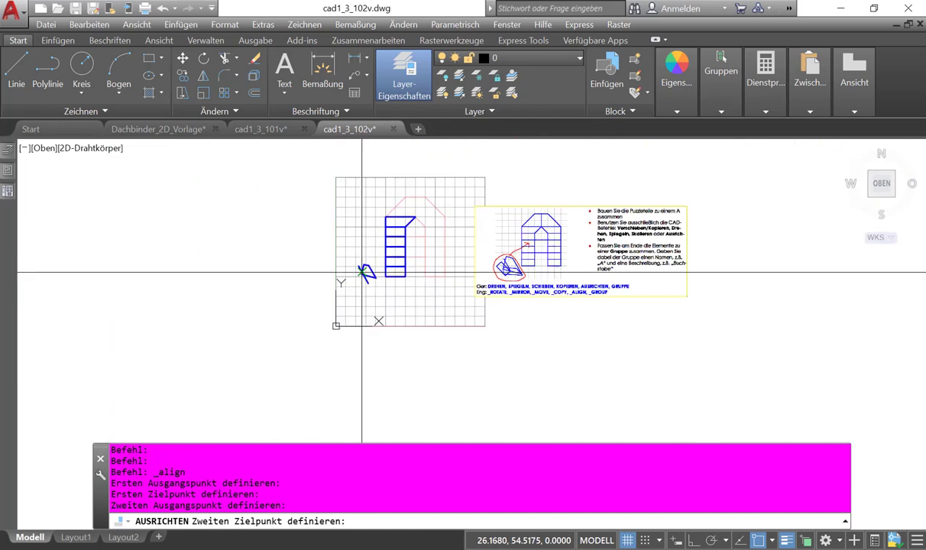
pyautogui.click(415, 216)
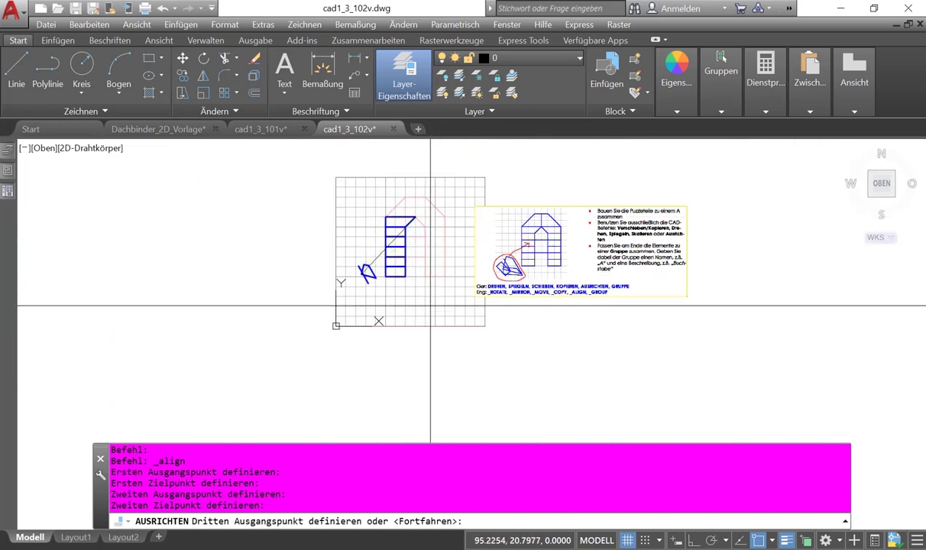
pyautogui.press('Return')
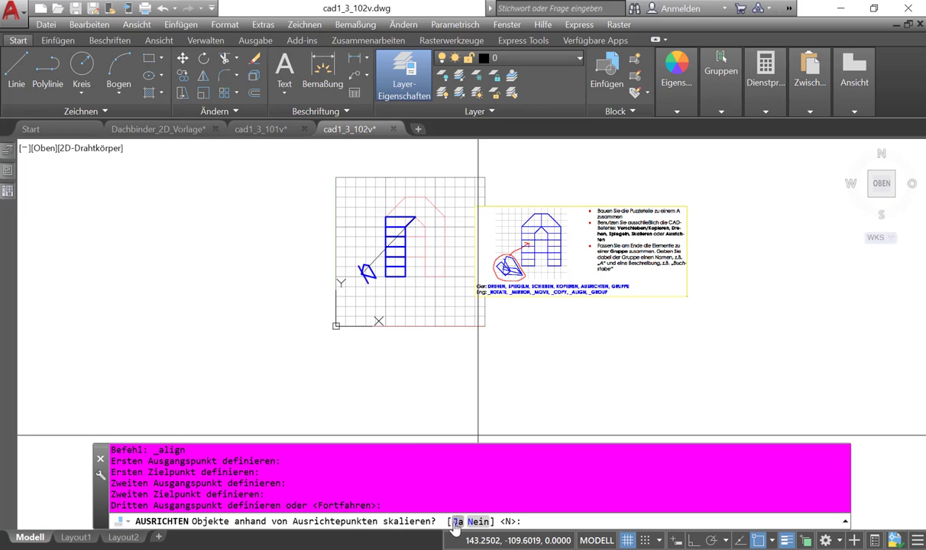
pyautogui.click(456, 521)
pyautogui.scroll(5, 361, 183)
pyautogui.scroll(-2, 541, 344)
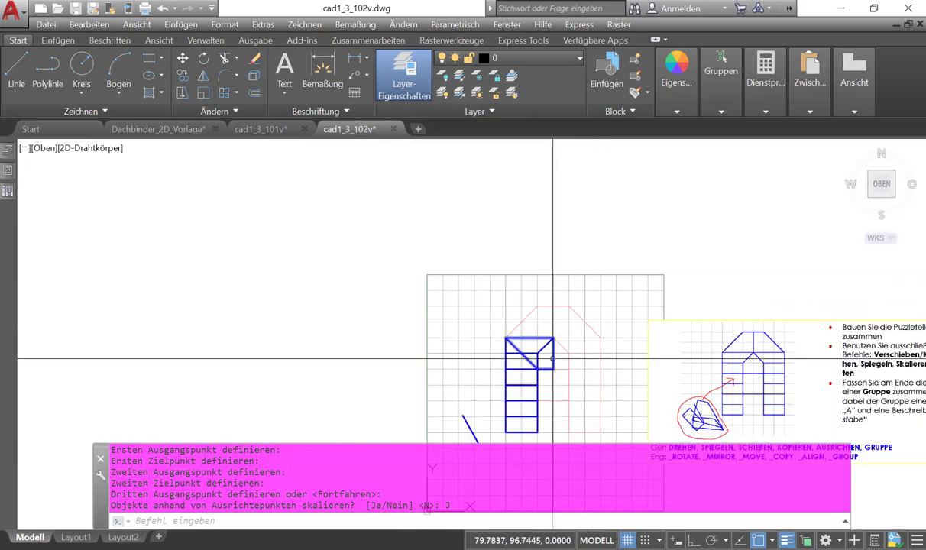
pyautogui.click(553, 358)
# Step: Mirror the cap piece across a horizontal axis, deleting the original, to form the sloping roof
pyautogui.click(204, 76)
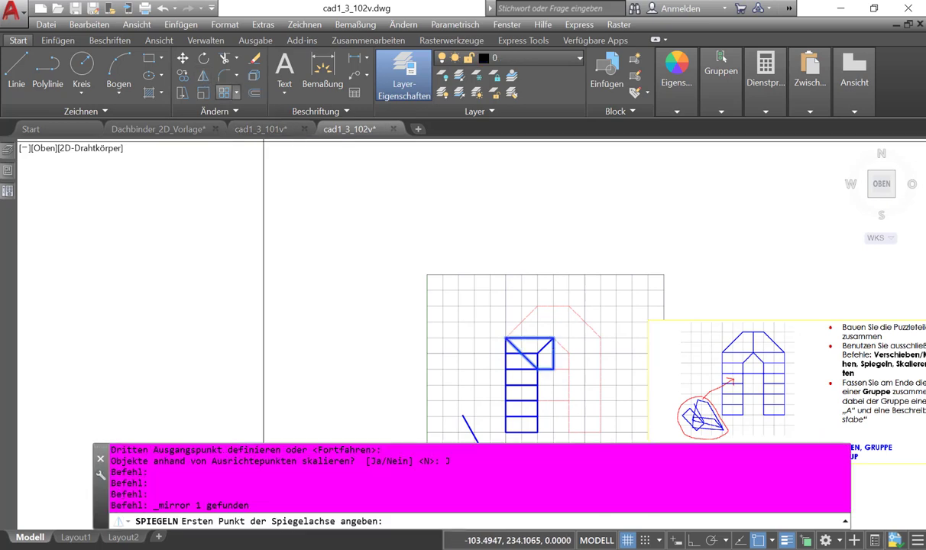
pyautogui.click(553, 339)
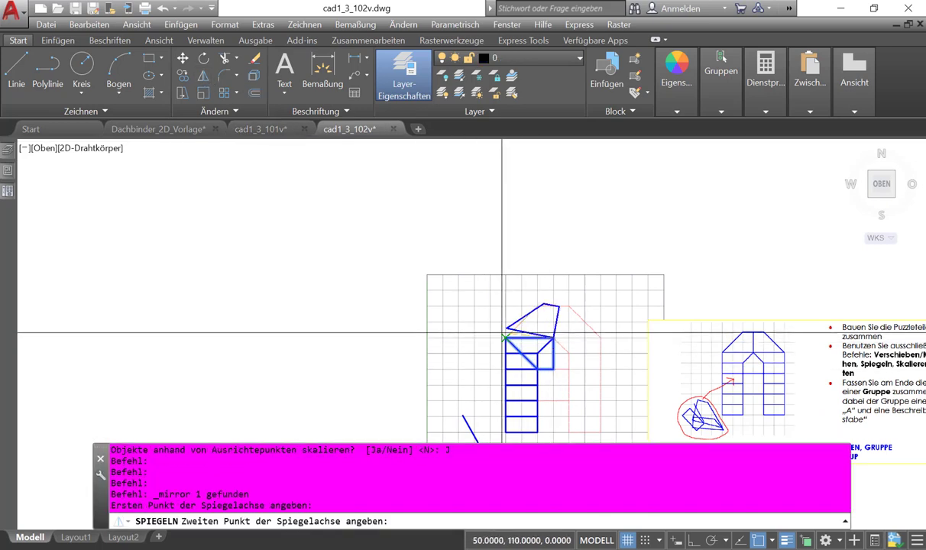
pyautogui.click(507, 336)
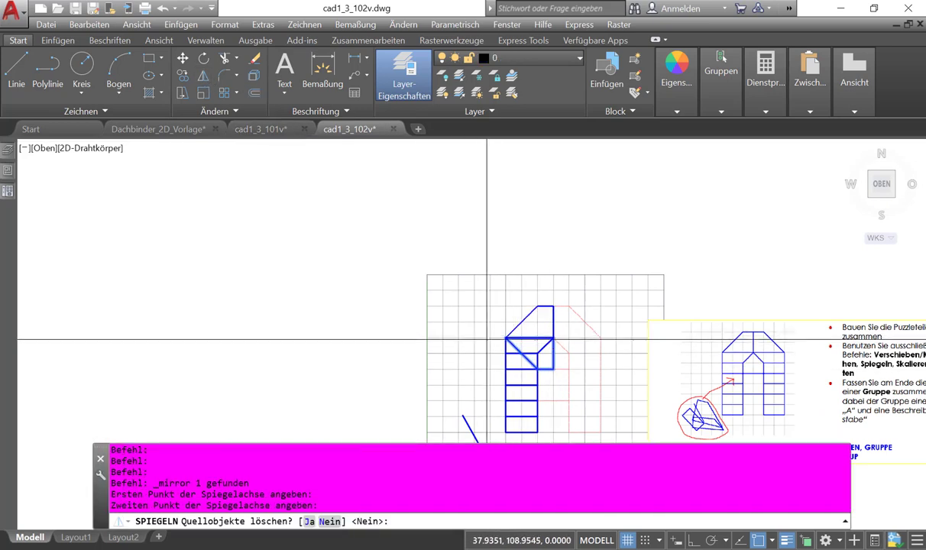
pyautogui.click(311, 526)
pyautogui.scroll(-5, 481, 362)
pyautogui.scroll(4, 487, 337)
pyautogui.scroll(-4, 520, 336)
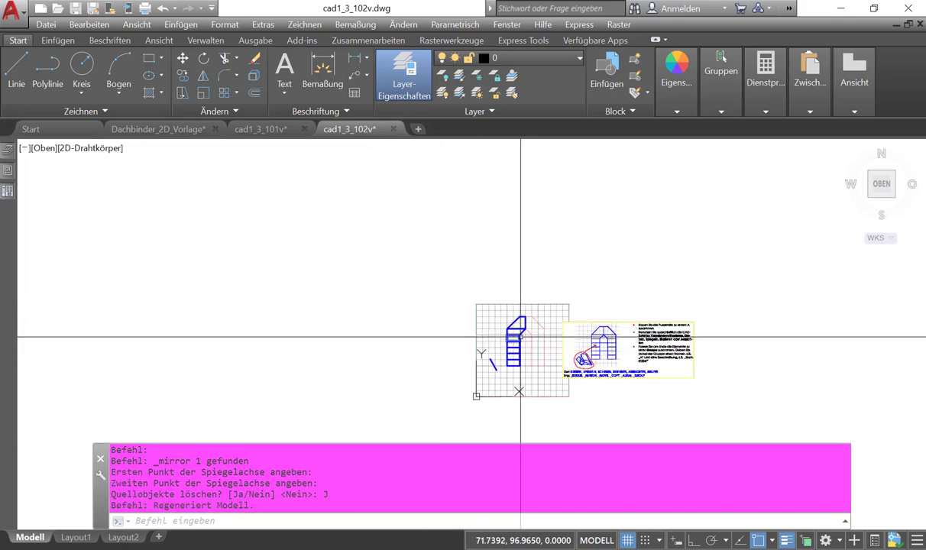
pyautogui.press('Escape')
pyautogui.press('Escape')
pyautogui.press('Escape')
pyautogui.scroll(2, 489, 337)
pyautogui.press('Escape')
pyautogui.scroll(2, 454, 321)
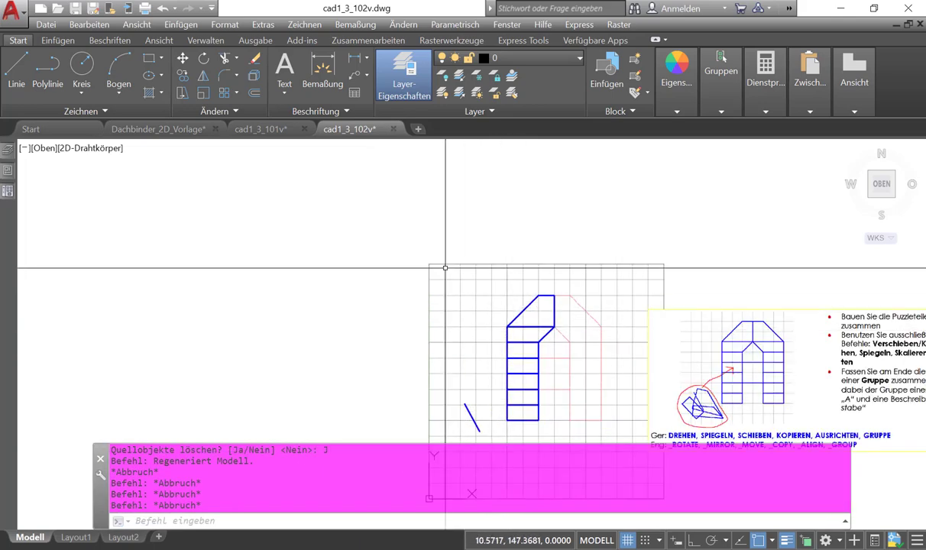
# Step: Start mirroring the seven left-half pieces, cancel it, and grab the loose line's top endpoint grip
pyautogui.click(203, 76)
pyautogui.click(488, 262)
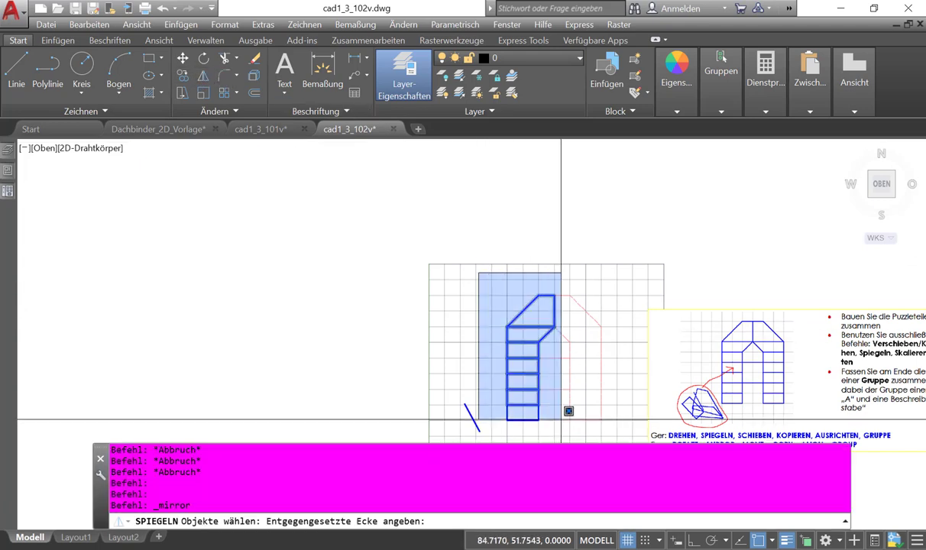
pyautogui.click(554, 430)
pyautogui.press('Return')
pyautogui.click(553, 294)
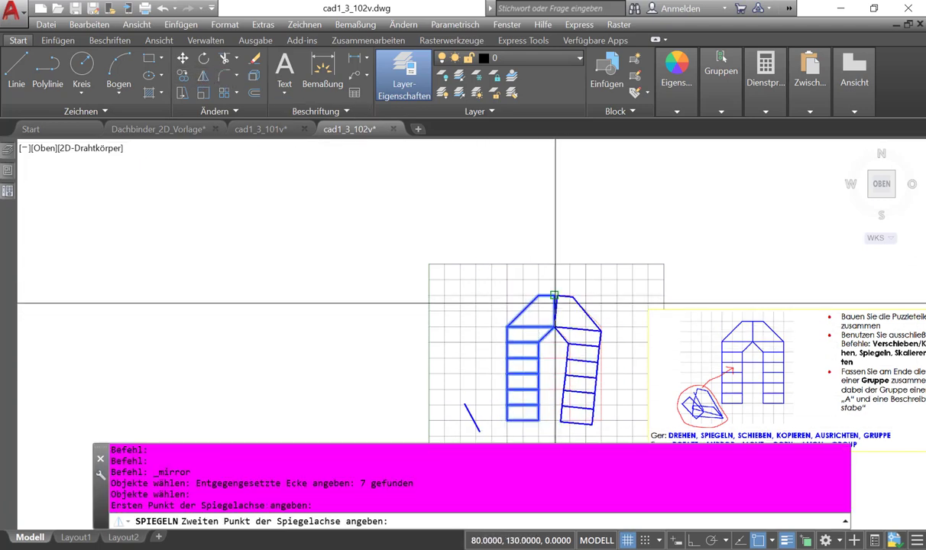
pyautogui.click(514, 283)
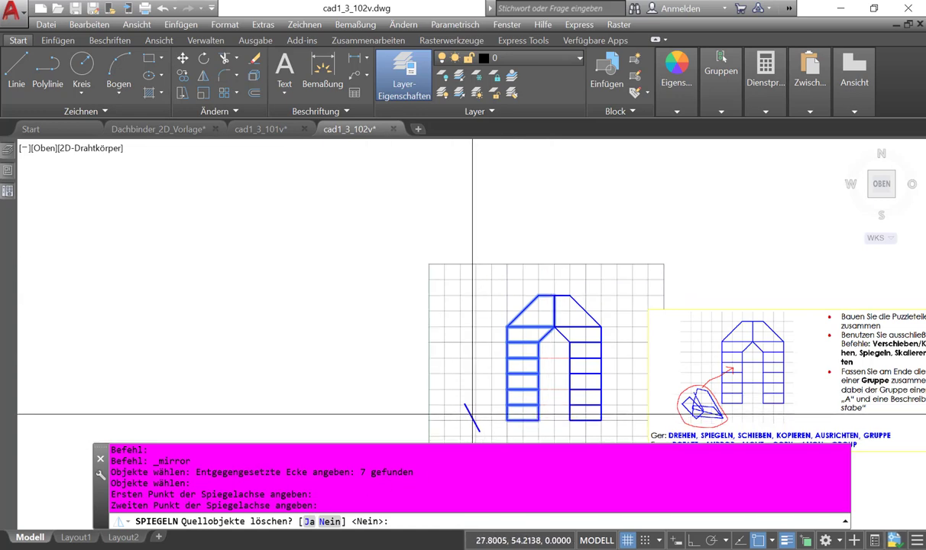
pyautogui.press('Escape')
pyautogui.click(470, 414)
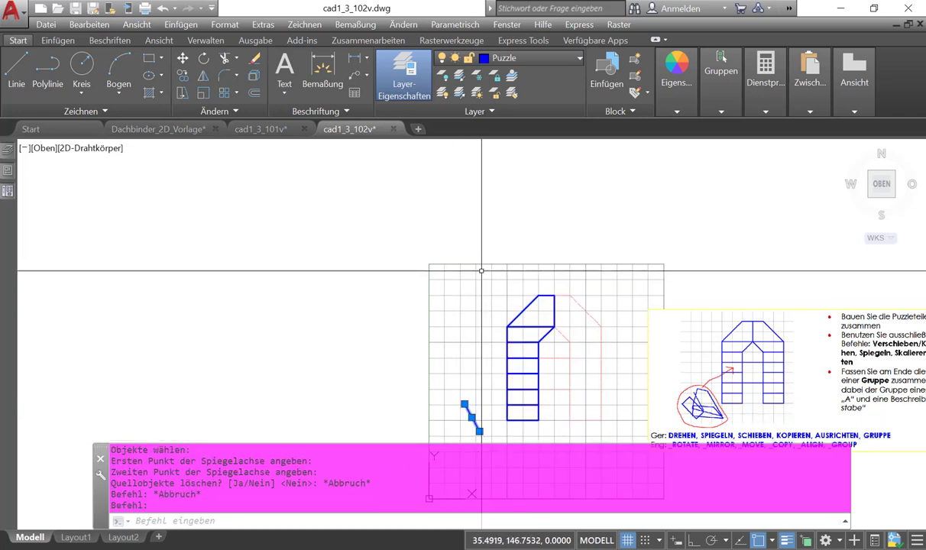
pyautogui.click(464, 404)
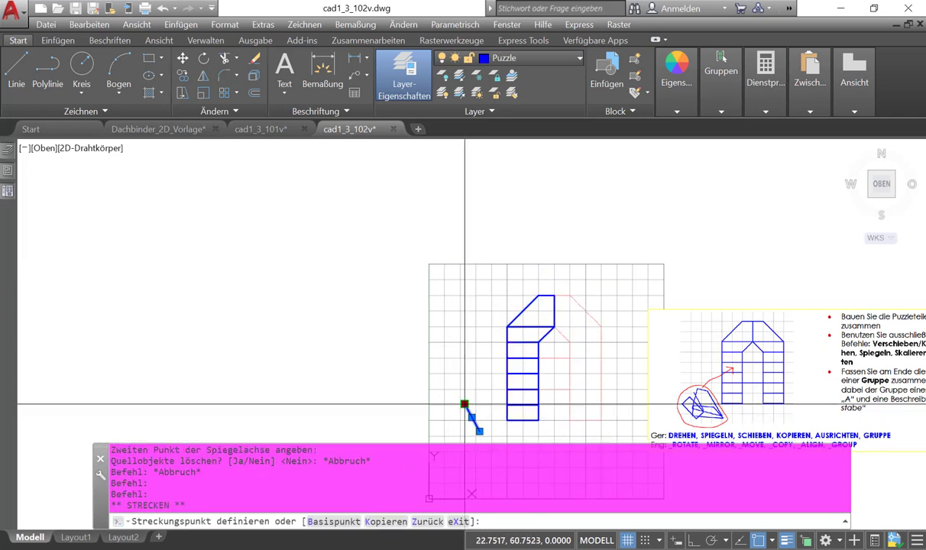
# Step: Stretch the loose line into a horizontal crossbar beside the column and copy it once lower down
pyautogui.click(538, 357)
pyautogui.click(479, 431)
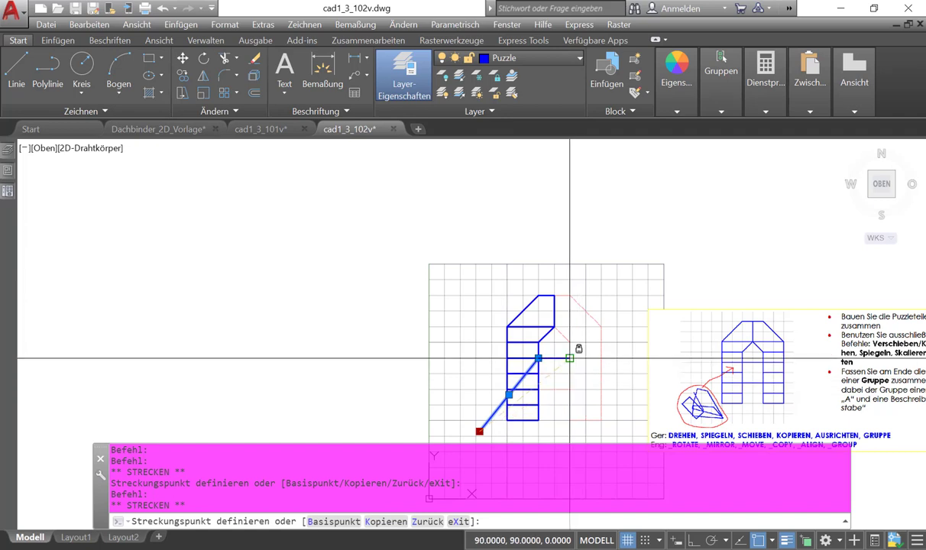
pyautogui.click(569, 357)
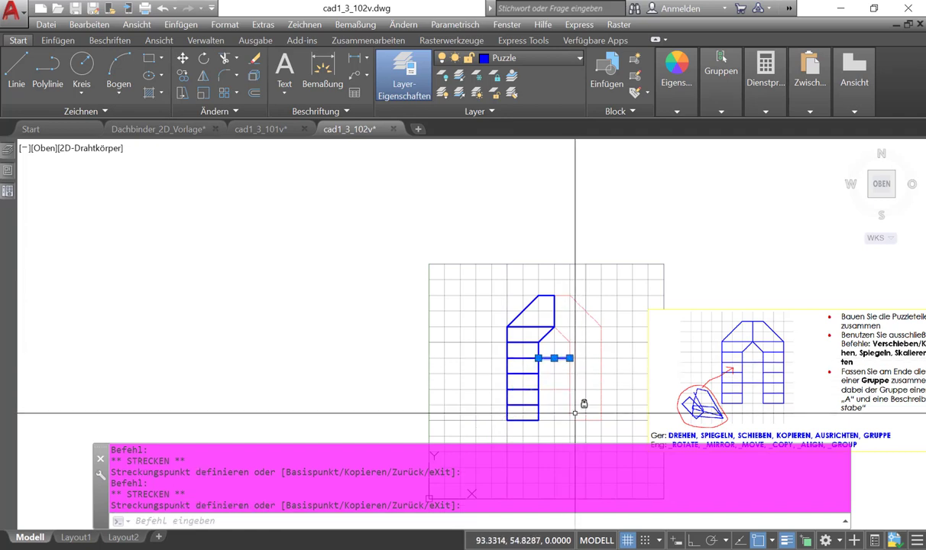
pyautogui.click(182, 75)
pyautogui.click(569, 358)
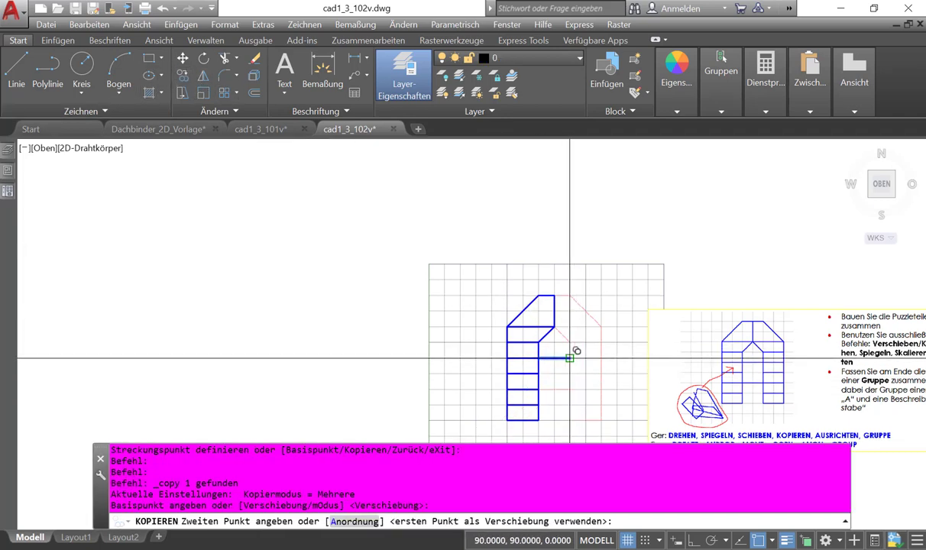
pyautogui.click(569, 390)
pyautogui.press('Escape')
pyautogui.press('Escape')
pyautogui.press('Escape')
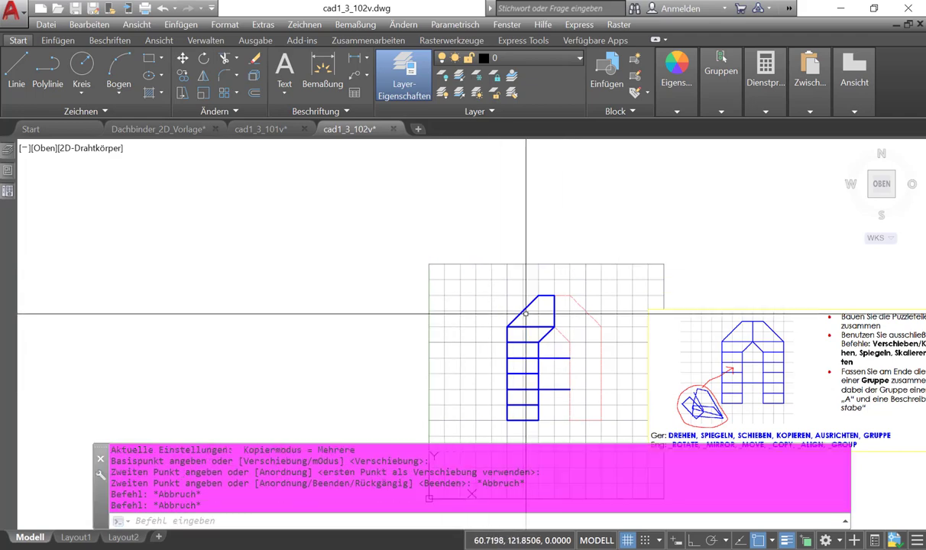
# Step: Mirror the left half of the A about a vertical axis through the peak, keeping the originals (Nein)
pyautogui.scroll(-4, 493, 285)
pyautogui.click(474, 268)
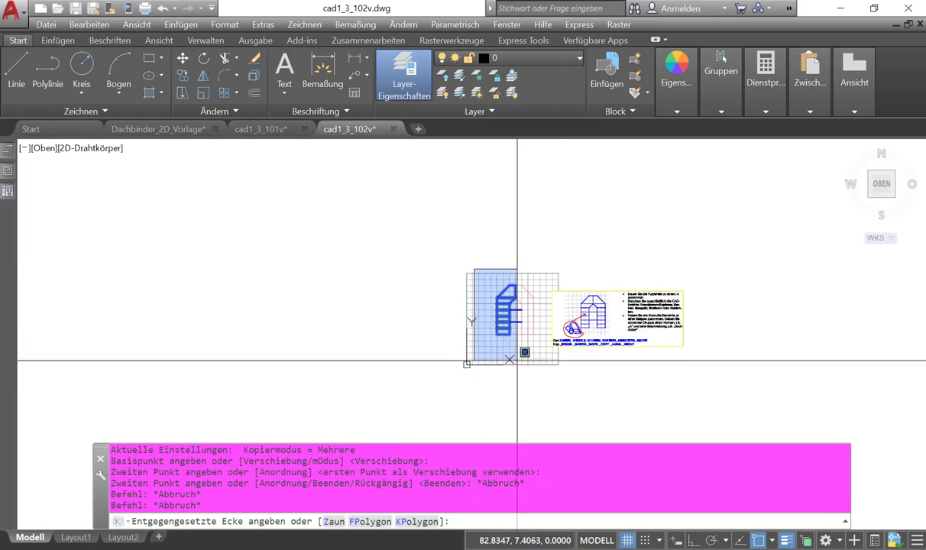
pyautogui.click(504, 356)
pyautogui.click(203, 76)
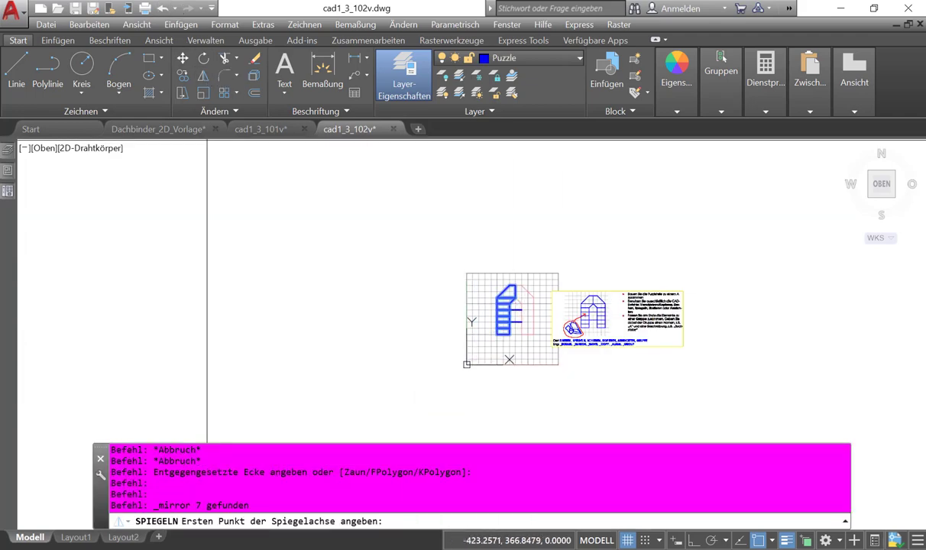
pyautogui.scroll(4, 592, 291)
pyautogui.click(396, 279)
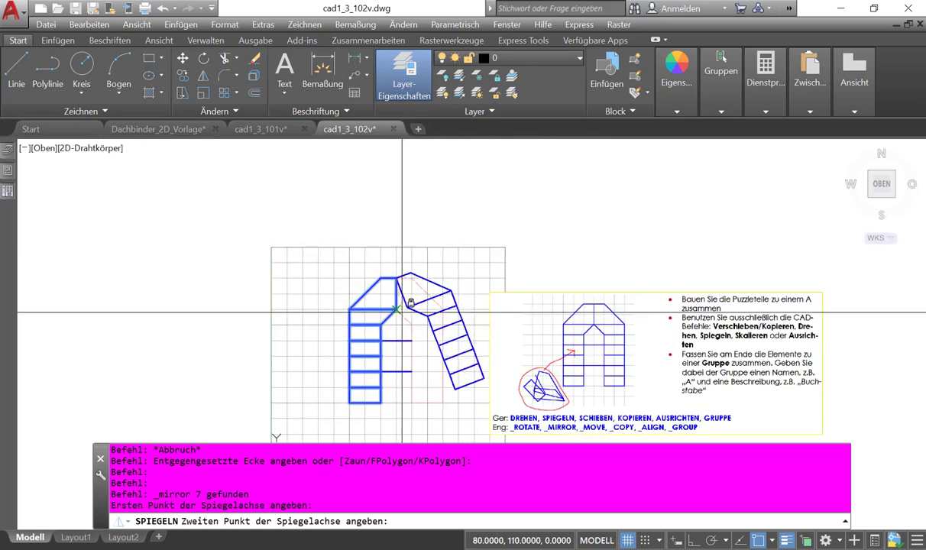
pyautogui.click(399, 313)
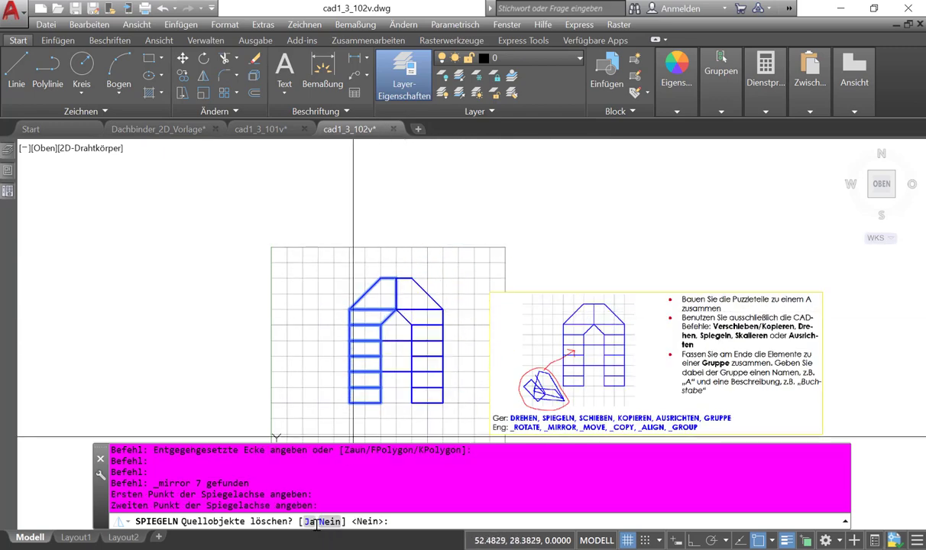
pyautogui.click(330, 521)
pyautogui.scroll(-2, 399, 217)
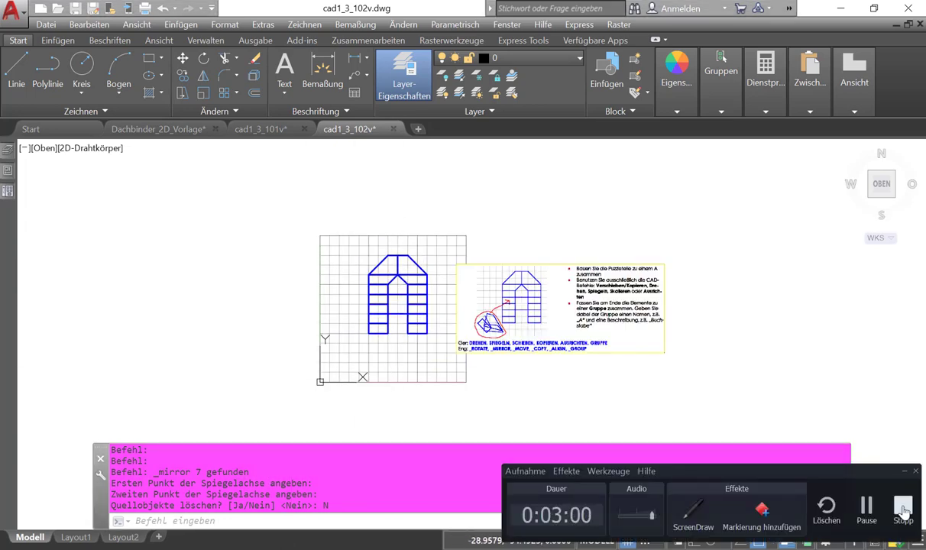
# Step: Abandon trial selections of the A's pieces and expand the Gruppen panel on the Start tab
pyautogui.click(904, 511)
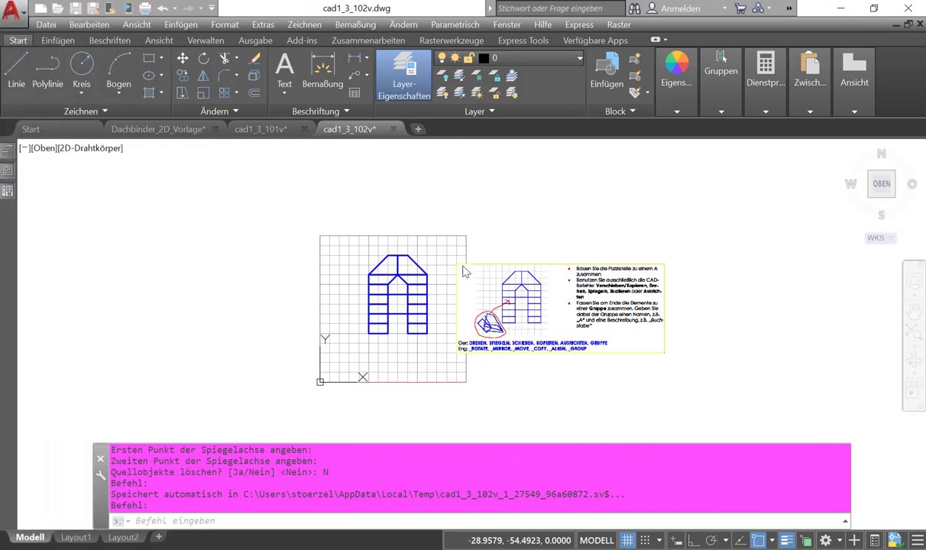
pyautogui.click(374, 285)
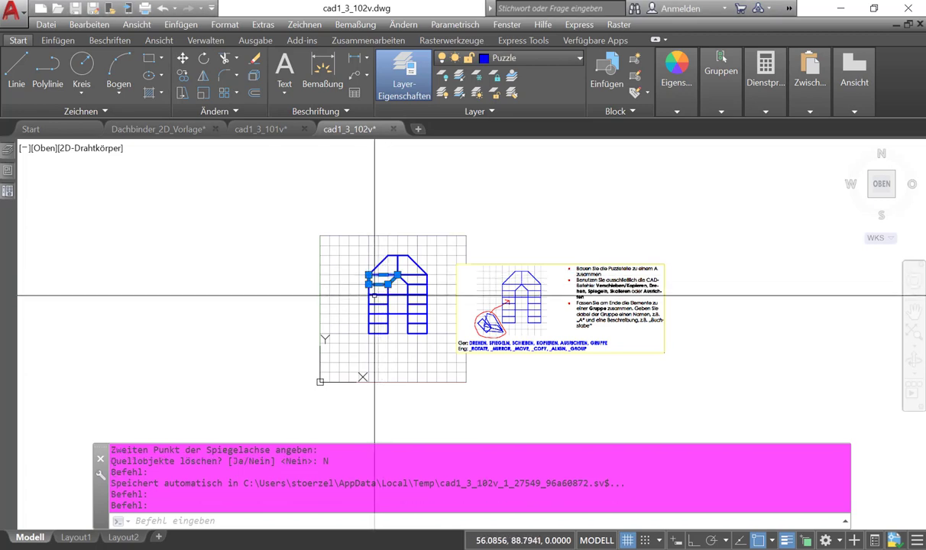
pyautogui.click(349, 289)
pyautogui.press('Escape')
pyautogui.press('Escape')
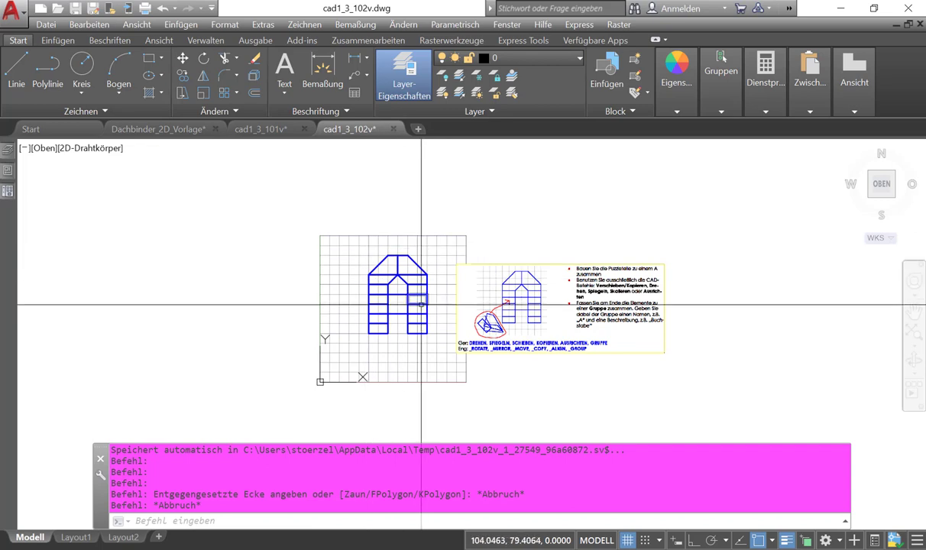
pyautogui.click(345, 230)
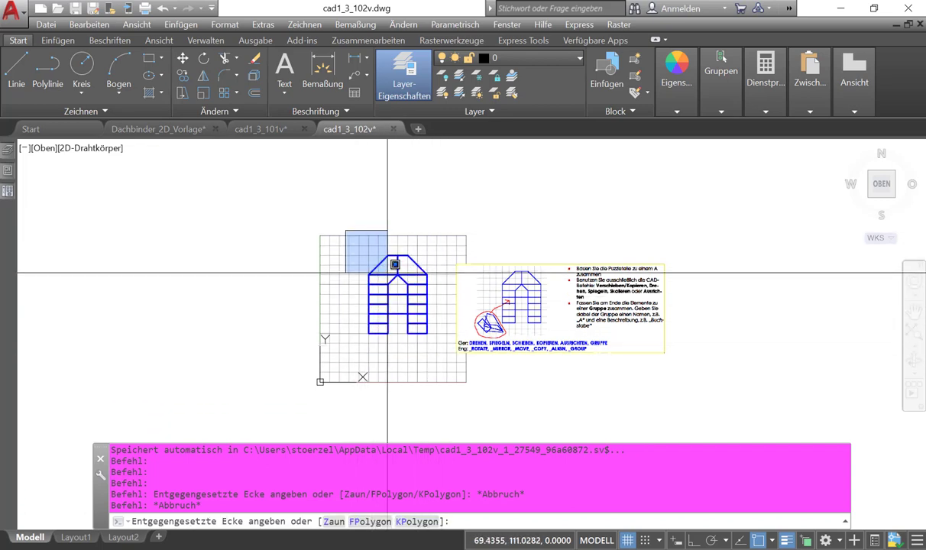
pyautogui.press('Escape')
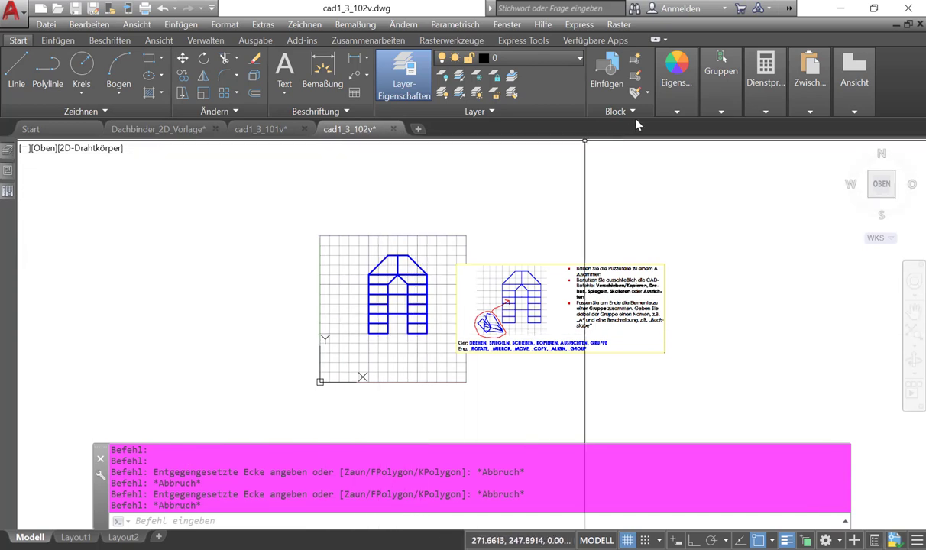
pyautogui.click(721, 113)
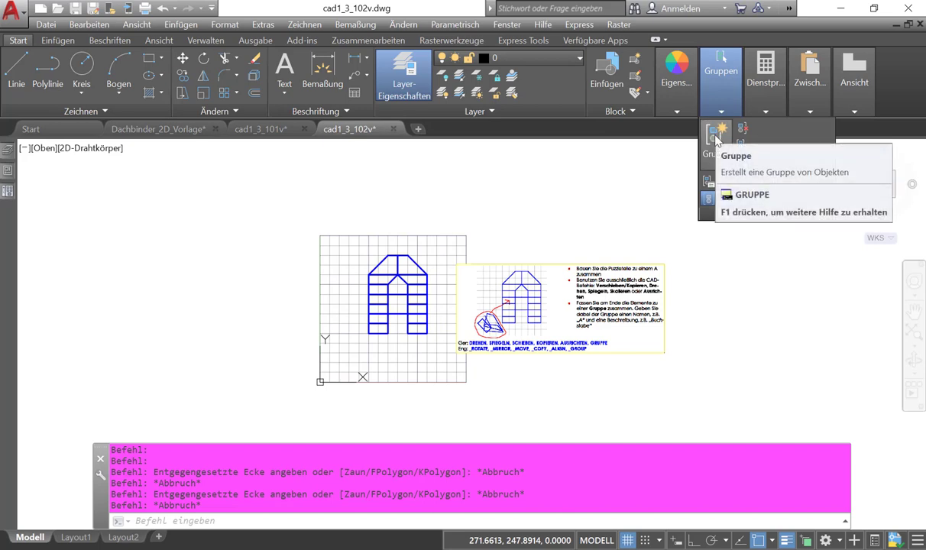
# Step: Group the window-selected A pieces (19 found, 3 on a locked layer) into one unnamed group
pyautogui.click(716, 137)
pyautogui.write('A')
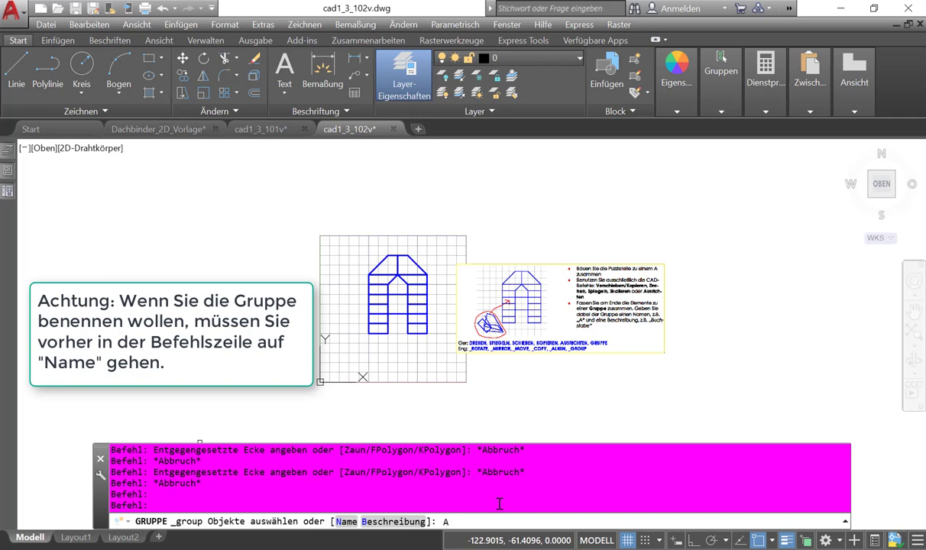
pyautogui.press('Return')
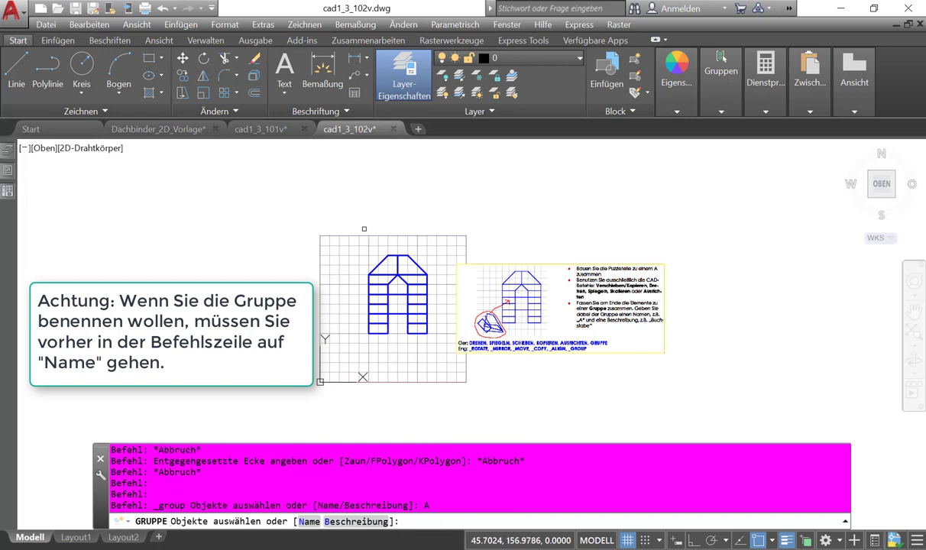
pyautogui.click(353, 231)
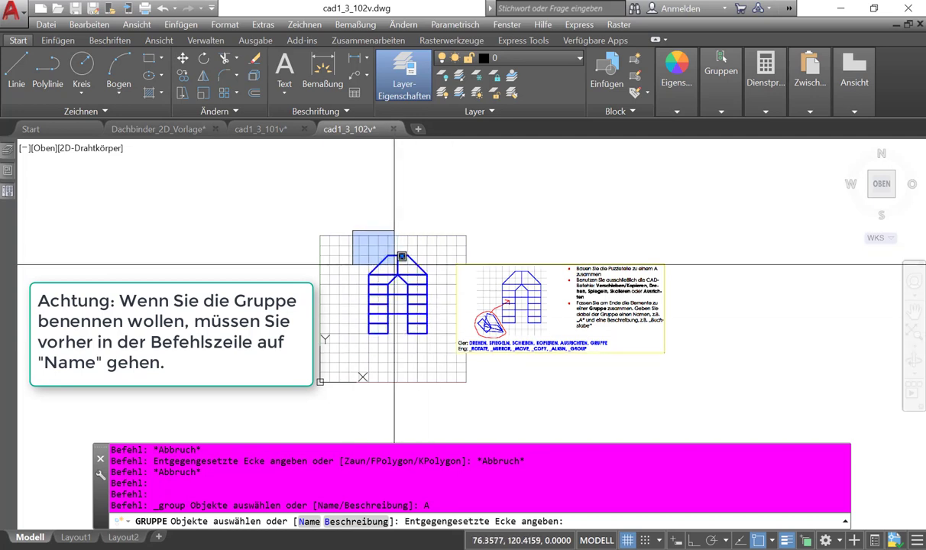
pyautogui.click(439, 352)
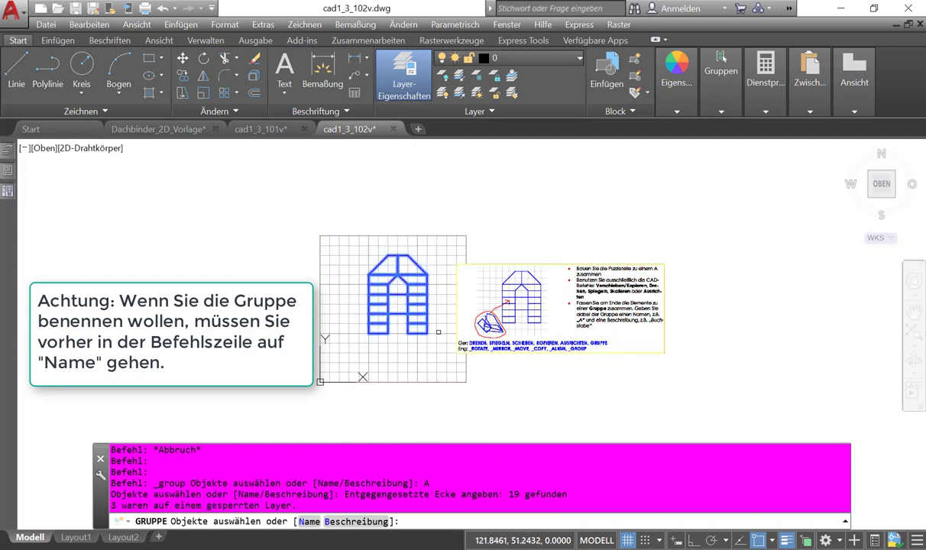
pyautogui.press('Return')
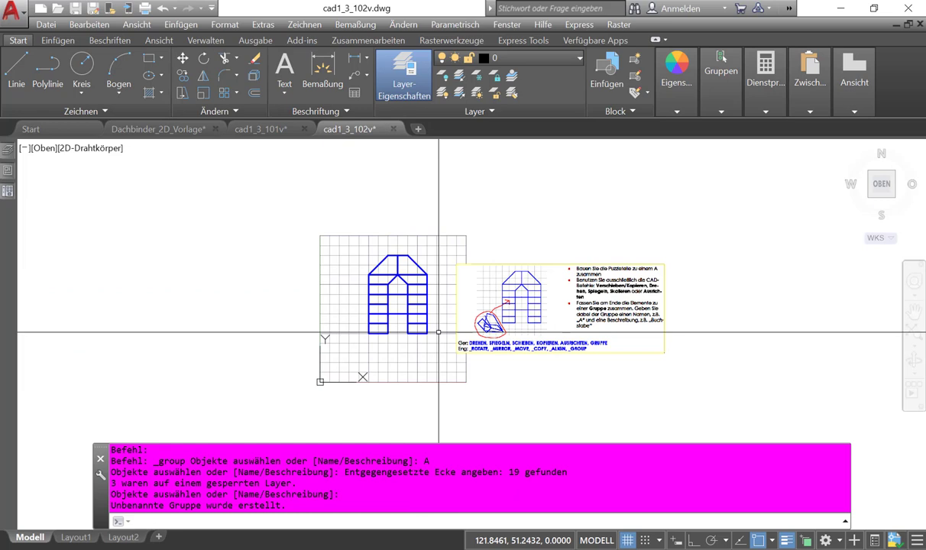
# Step: Remove the bottom-right brick from the A group via Gruppe > Aus Gruppe entfernen
pyautogui.click(398, 294)
pyautogui.click(397, 294)
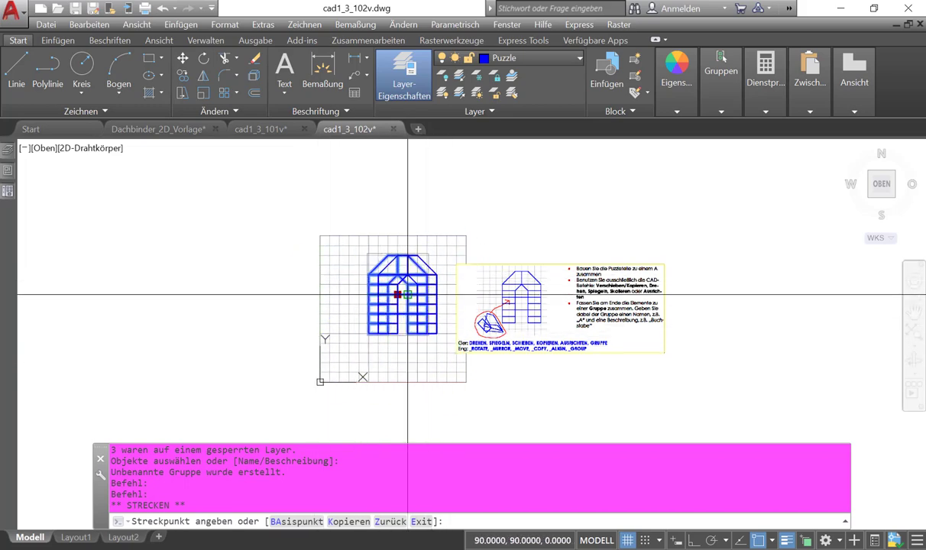
pyautogui.press('Escape')
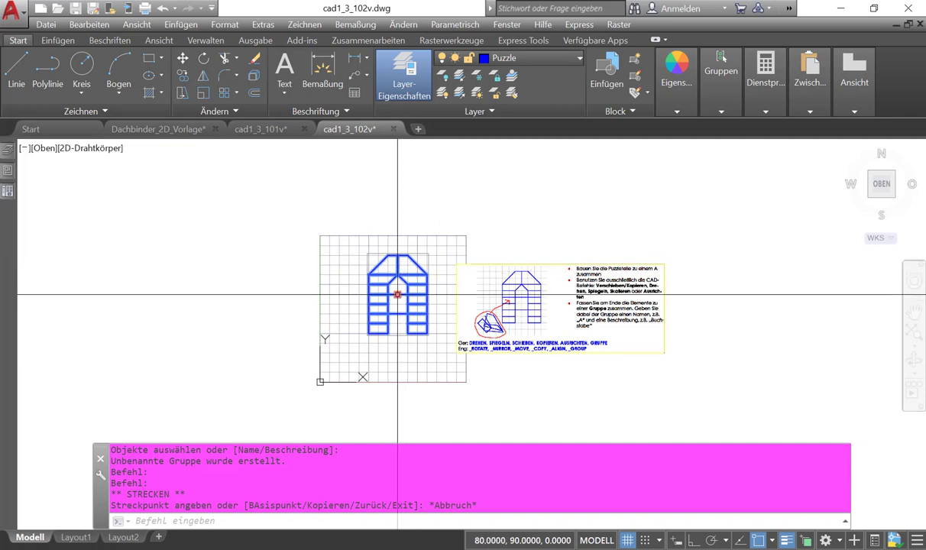
pyautogui.rightClick(398, 294)
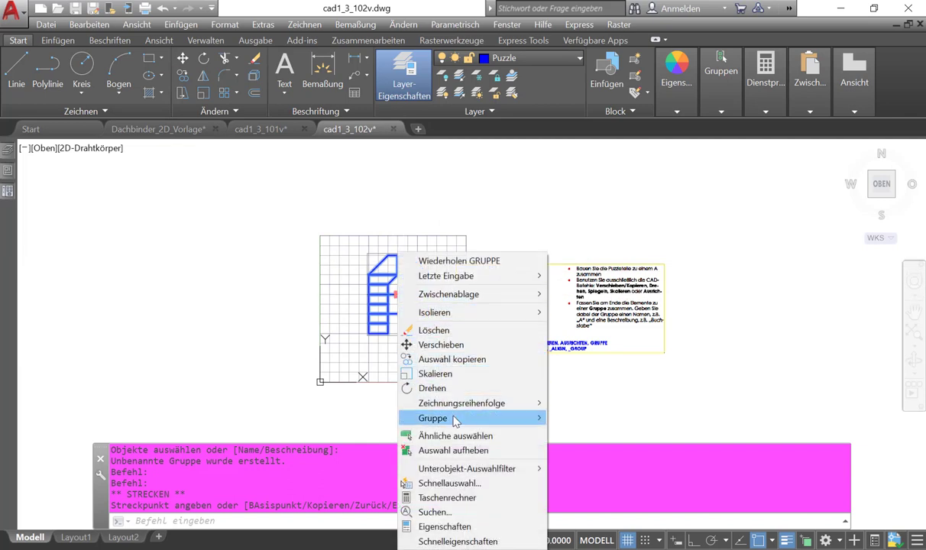
pyautogui.moveTo(433, 418)
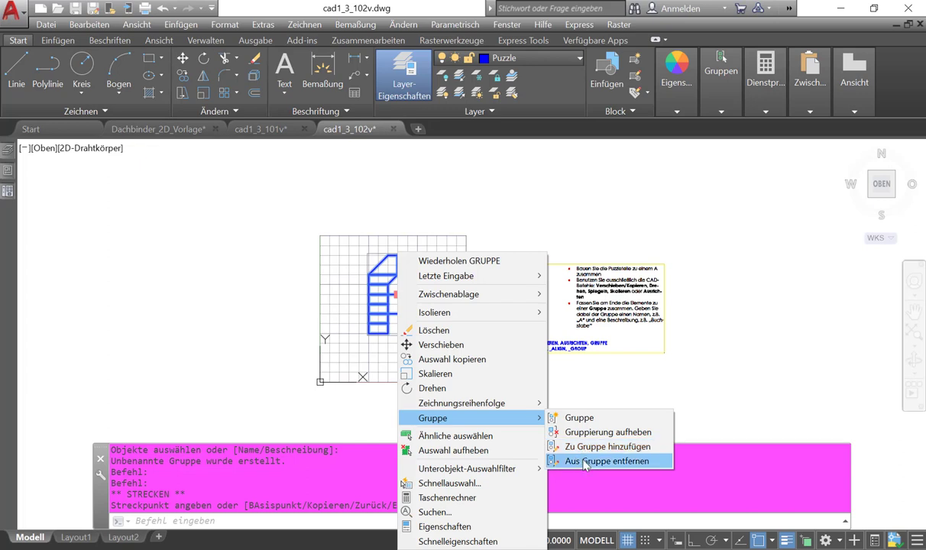
pyautogui.click(586, 462)
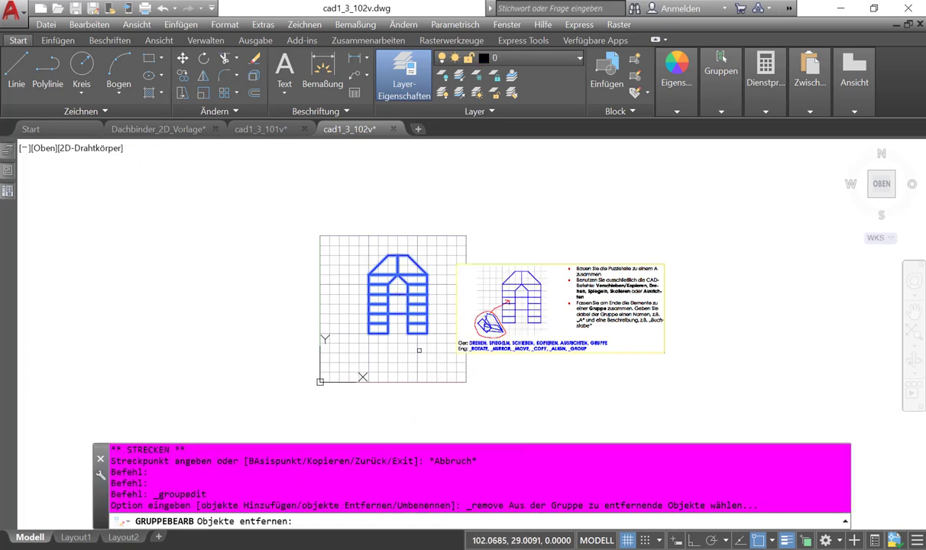
pyautogui.scroll(5, 413, 334)
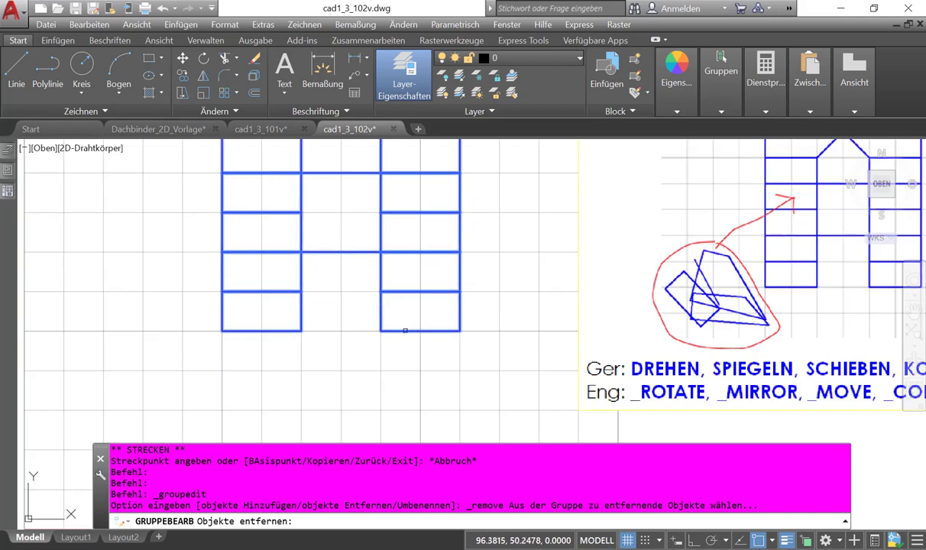
pyautogui.click(384, 311)
pyautogui.scroll(-4, 474, 393)
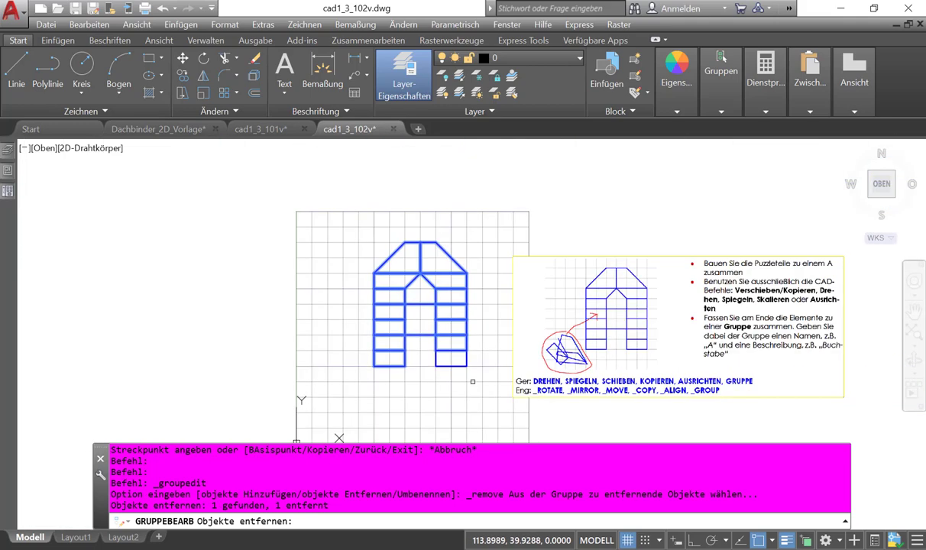
pyautogui.press('Return')
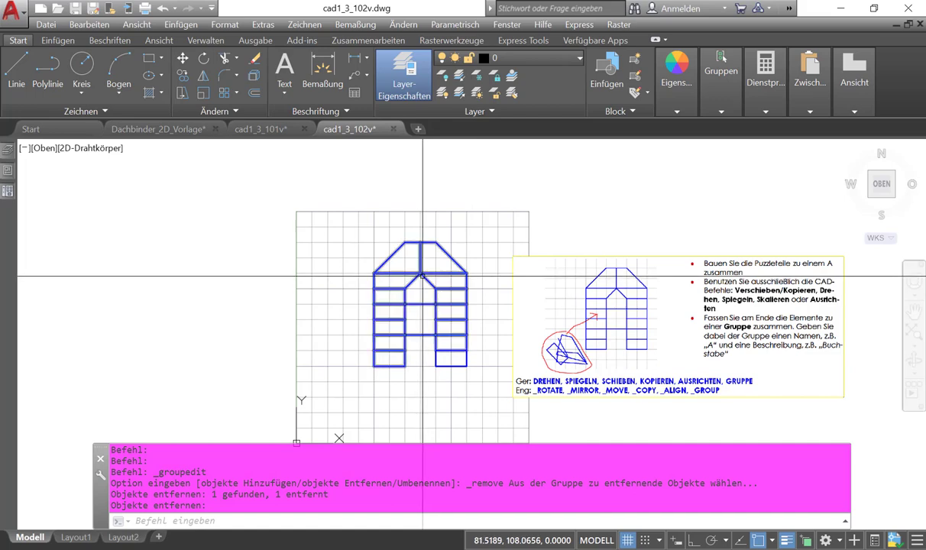
pyautogui.press('Return')
# Step: Test-move the A group to check its members, then undo the move
pyautogui.click(420, 304)
pyautogui.click(419, 304)
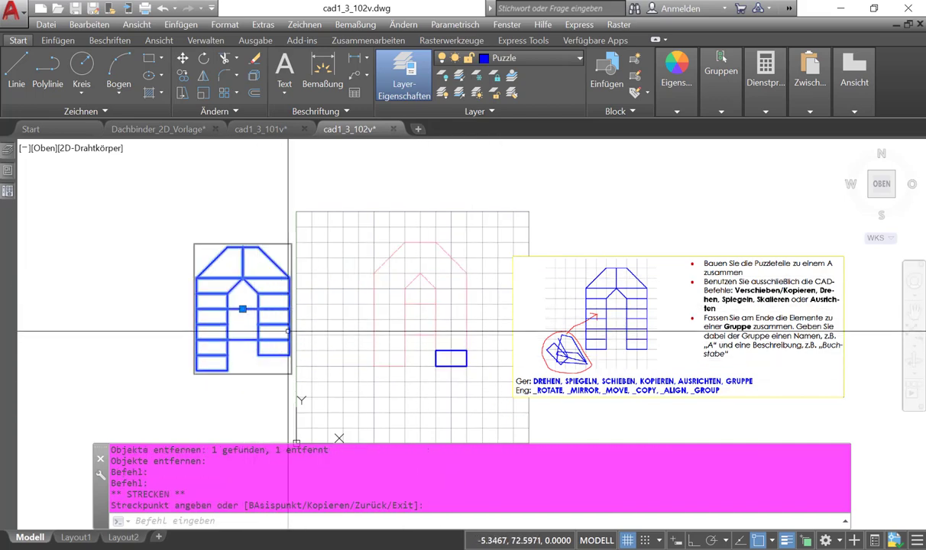
pyautogui.click(163, 8)
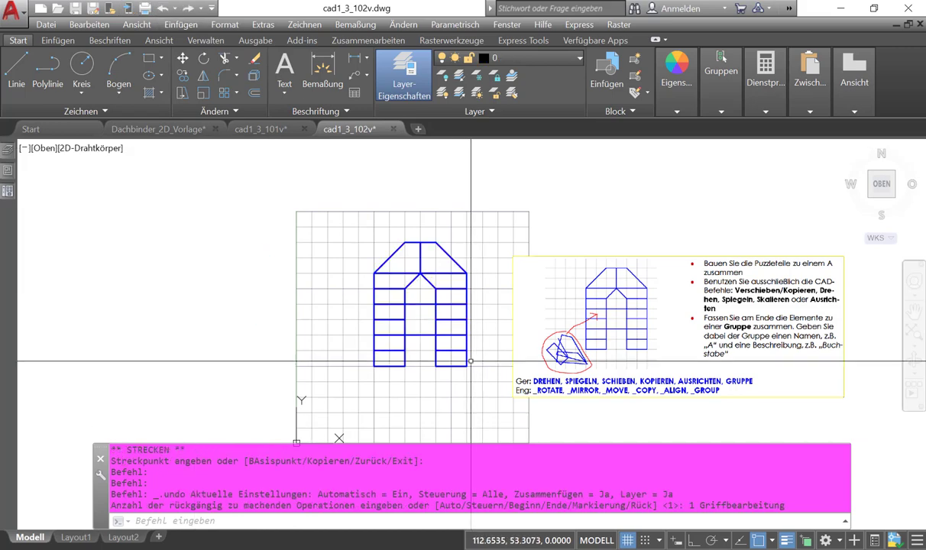
# Step: Add the loose bottom-right brick to the A group with Gruppe > Zu Gruppe hinzufügen
pyautogui.click(413, 305)
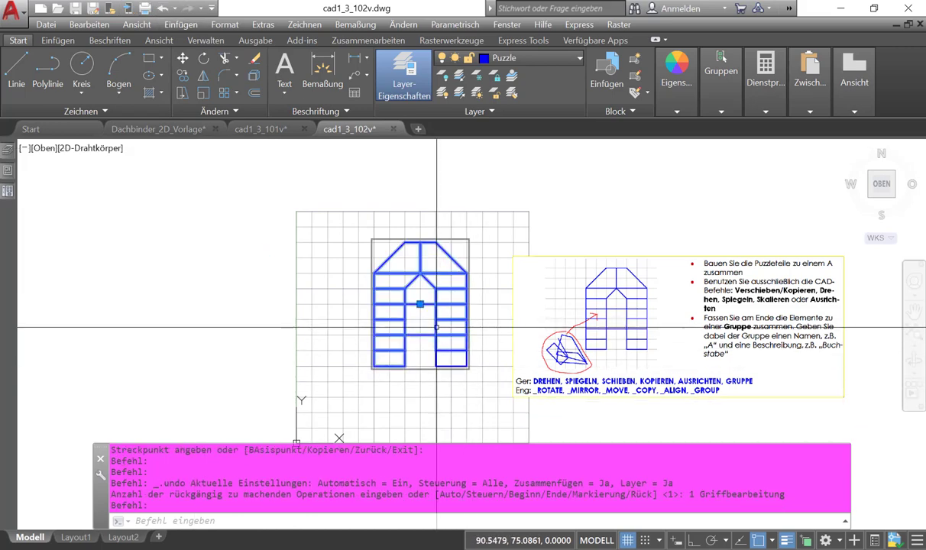
pyautogui.rightClick(437, 325)
pyautogui.moveTo(489, 196)
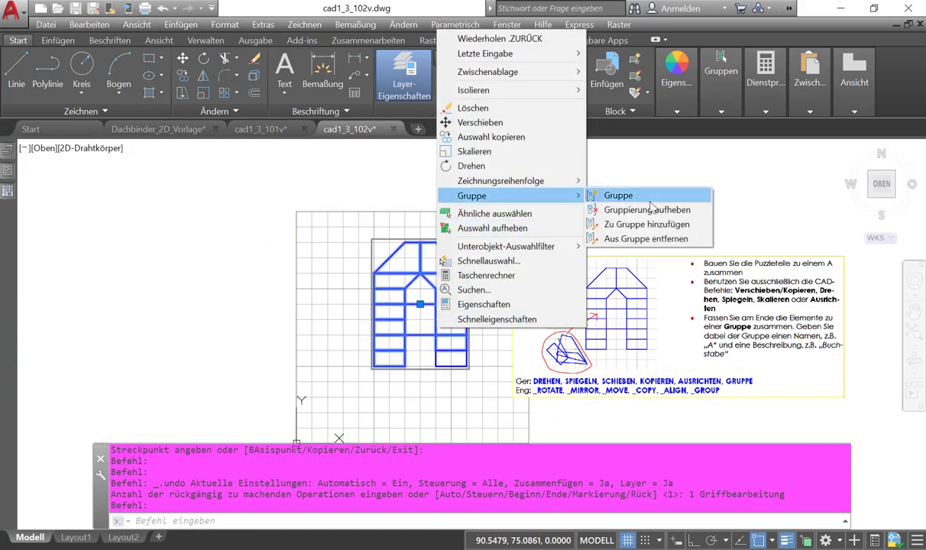
pyautogui.click(635, 223)
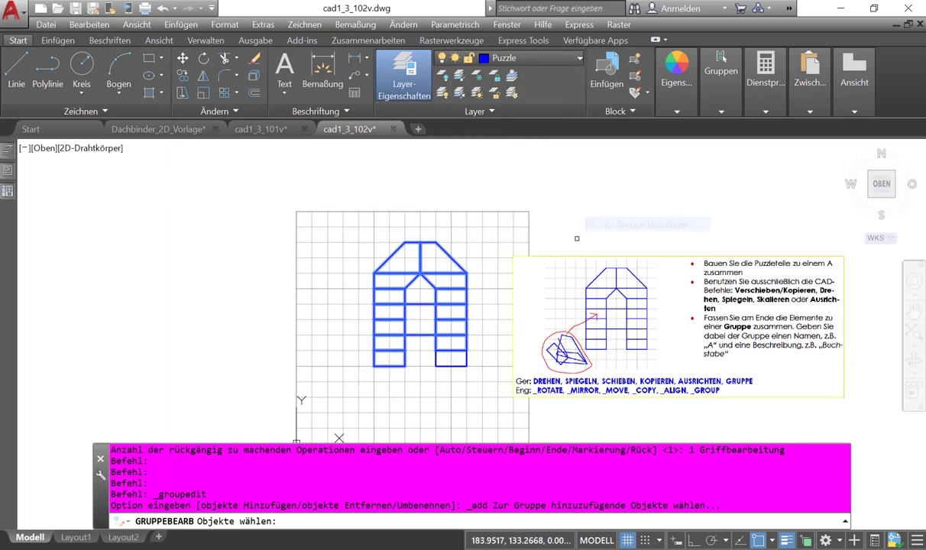
pyautogui.click(449, 368)
pyautogui.press('Return')
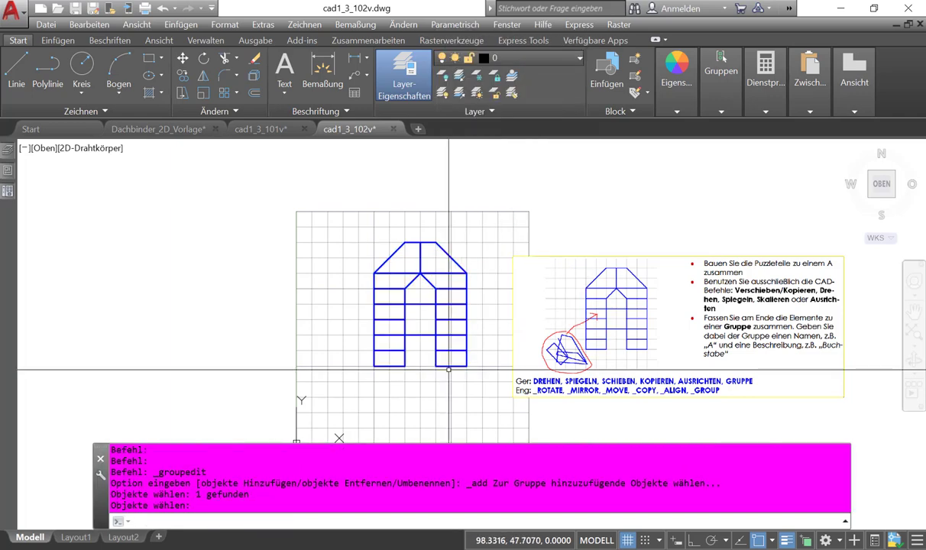
# Step: Test-move the whole A group to confirm it moves as one, then undo the move
pyautogui.click(435, 304)
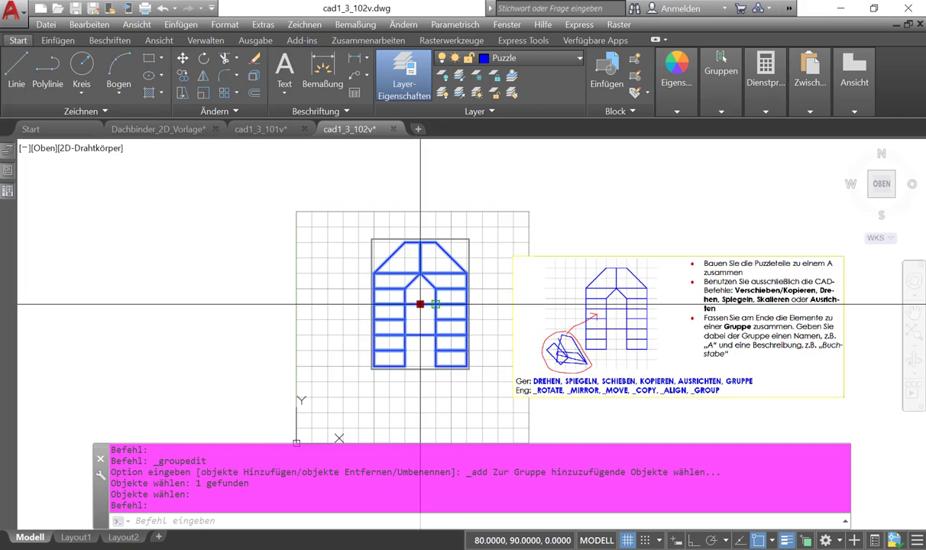
pyautogui.click(420, 304)
pyautogui.click(333, 421)
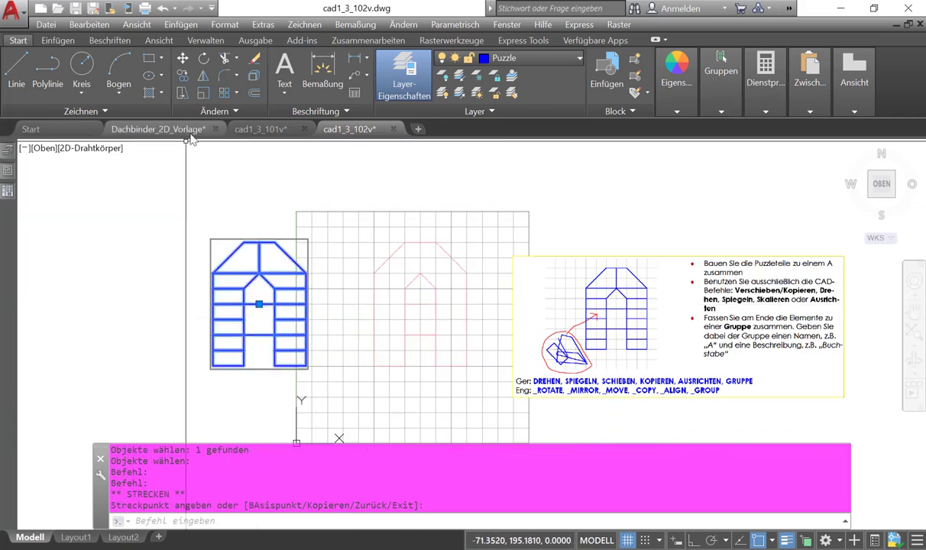
pyautogui.click(162, 8)
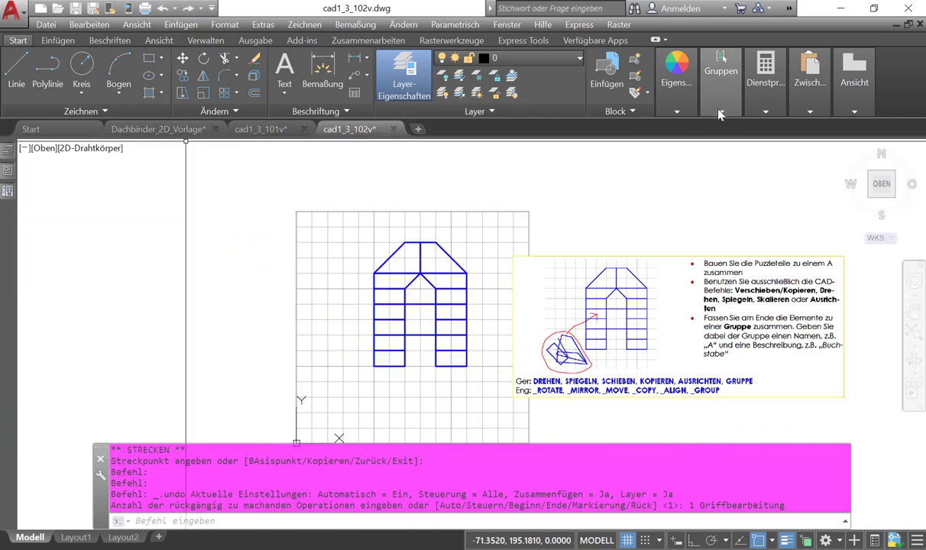
pyautogui.click(721, 84)
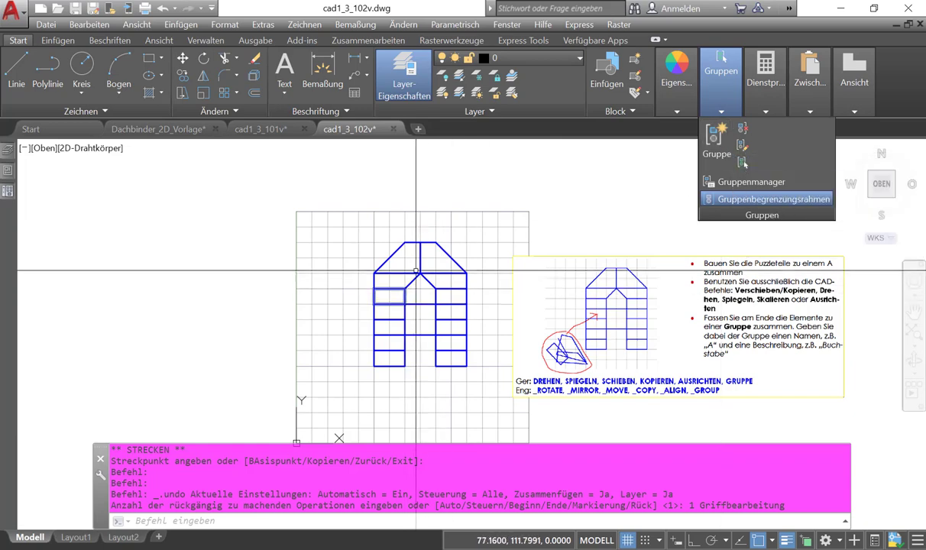
pyautogui.click(440, 260)
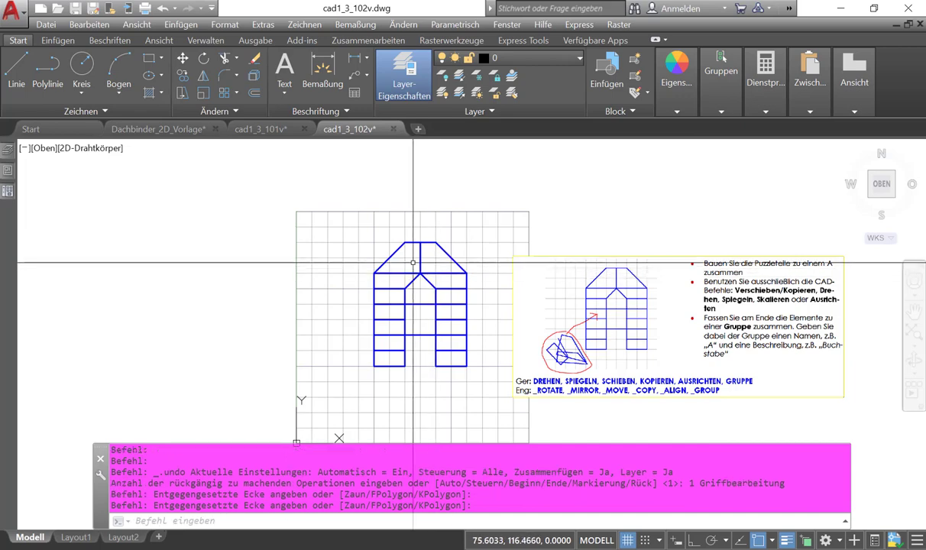
pyautogui.press('Escape')
pyautogui.click(721, 112)
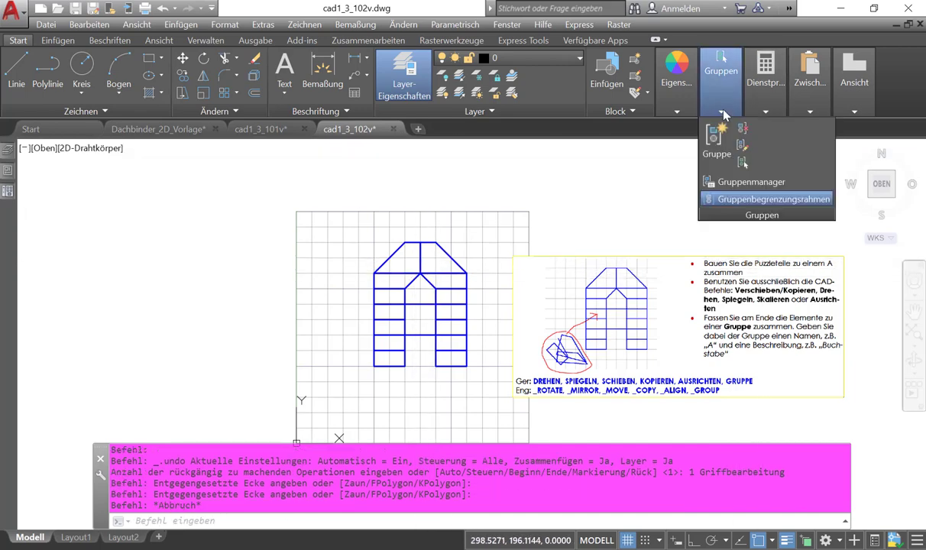
pyautogui.click(419, 277)
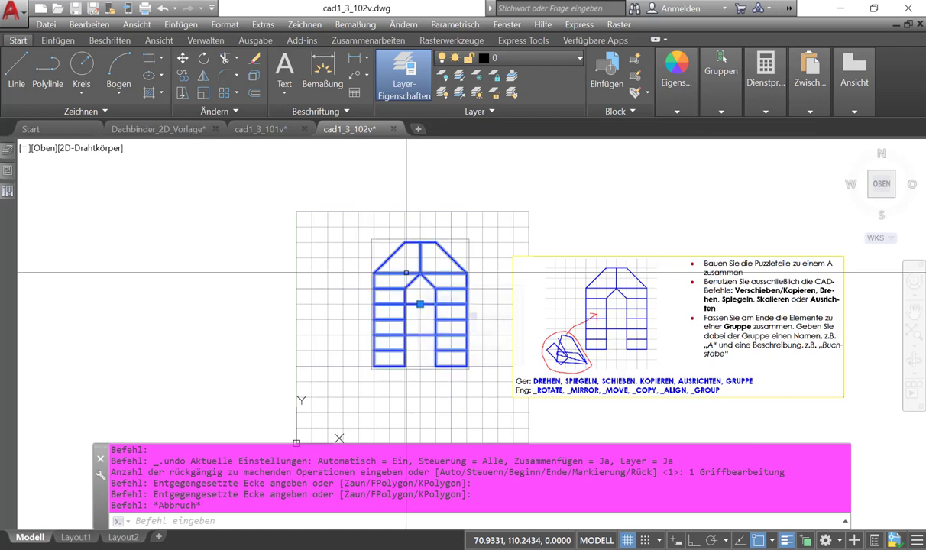
pyautogui.click(720, 112)
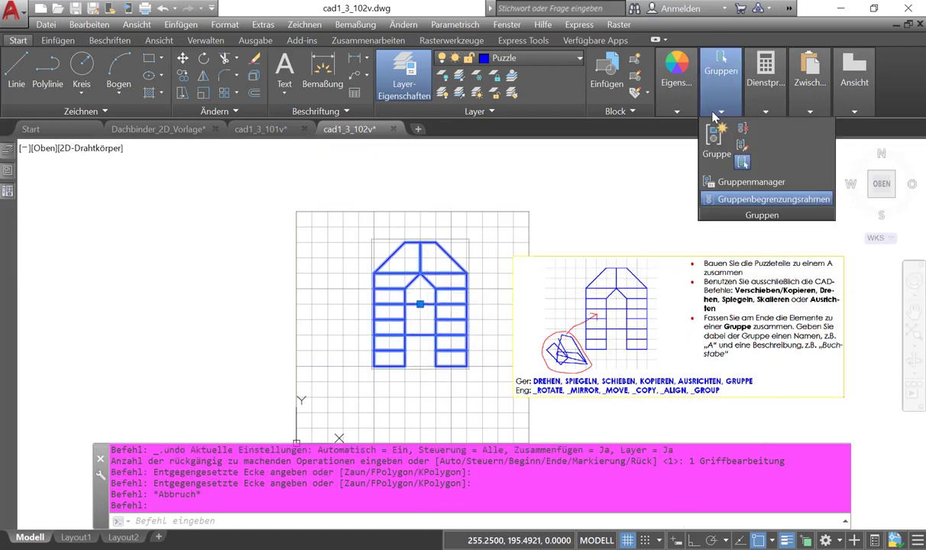